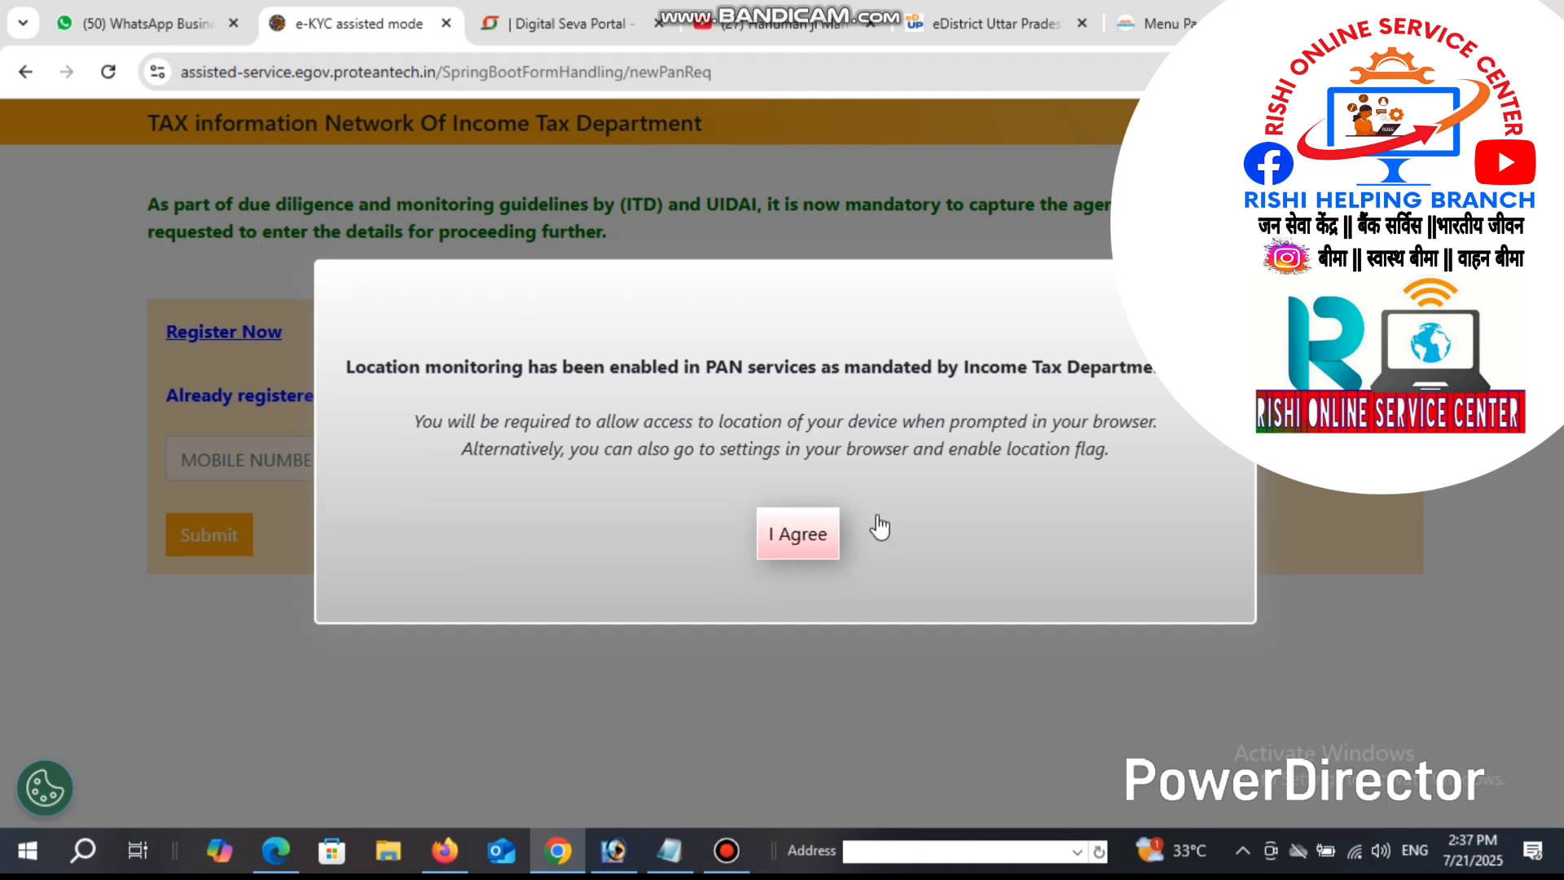
Accept the location monitoring notice and open the new-agent registration form
{"action": "left_click", "coordinate": [802, 547]}
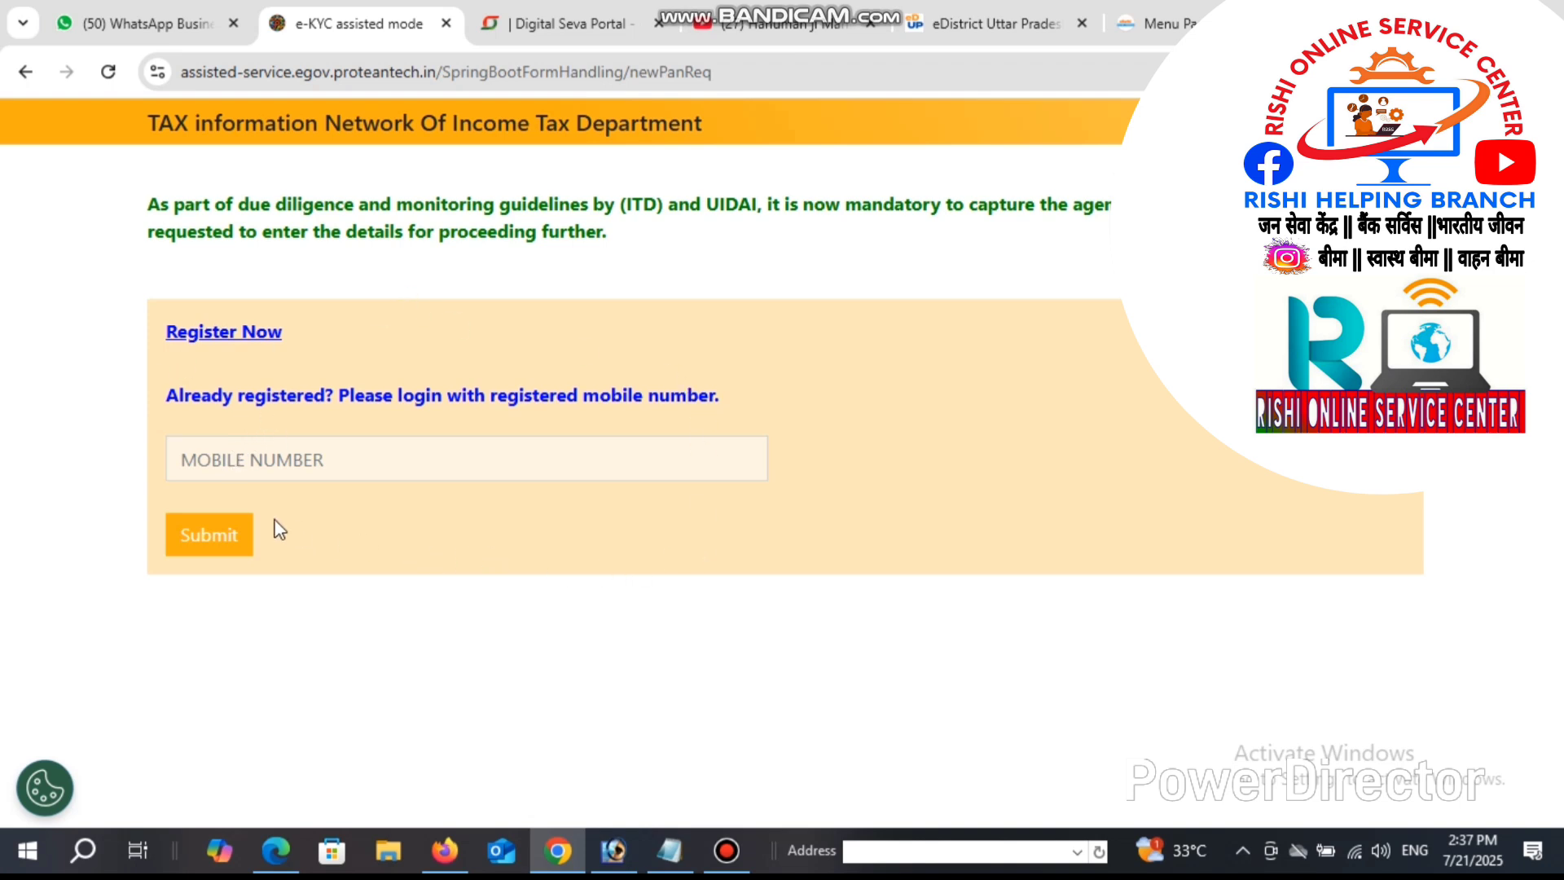
{"action": "left_click", "coordinate": [227, 333]}
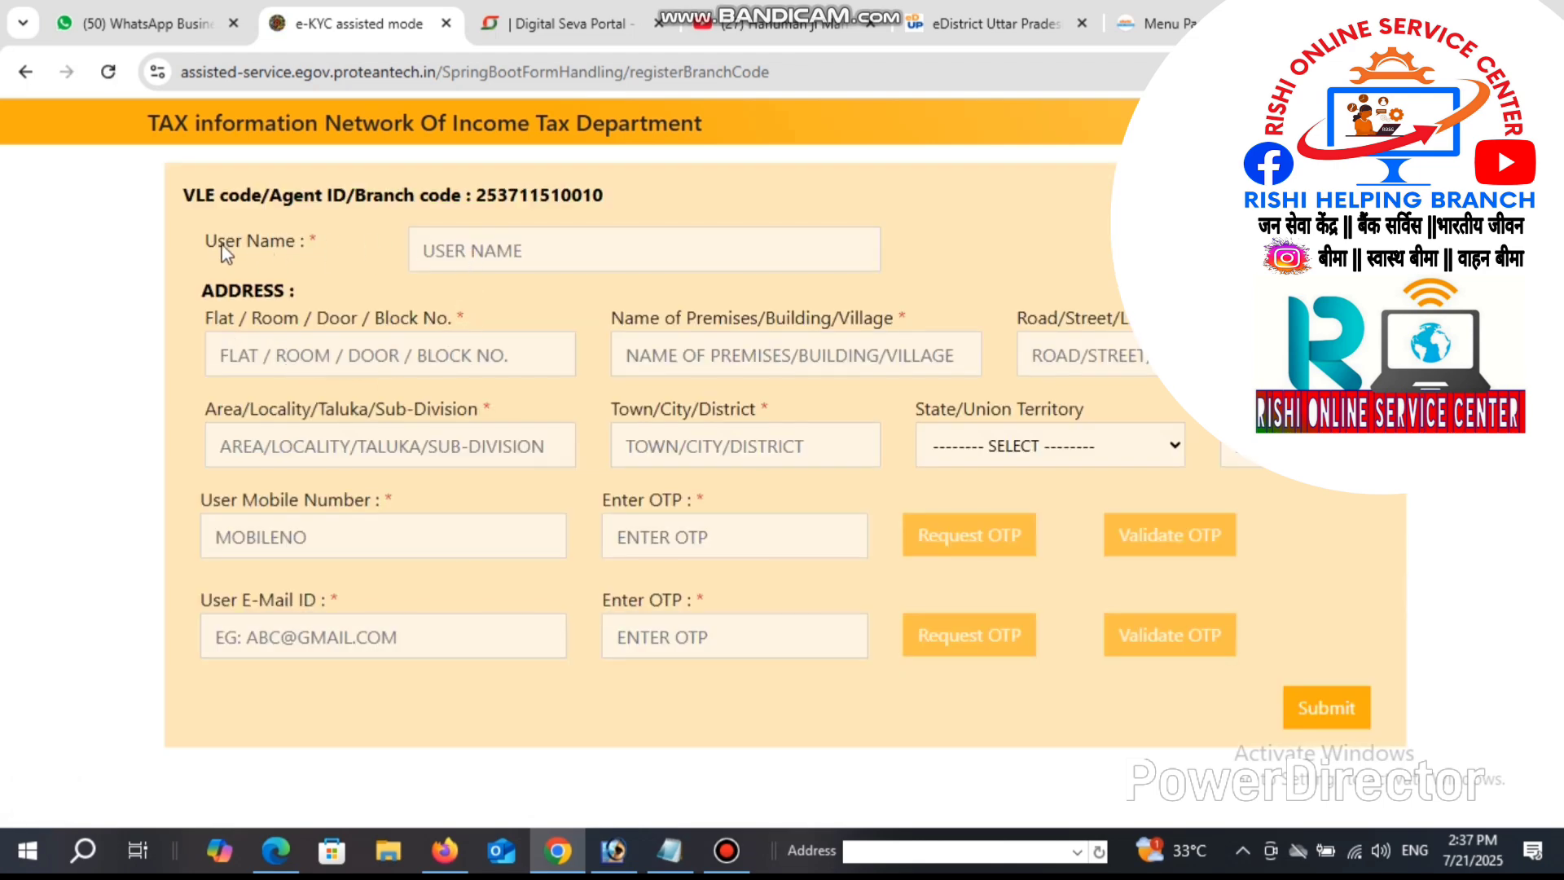
Click into the User Name field, then move on to the Flat/Room address field
{"action": "left_click_drag", "start_coordinate": [216, 241], "coordinate": [508, 243]}
{"action": "left_click", "coordinate": [509, 243]}
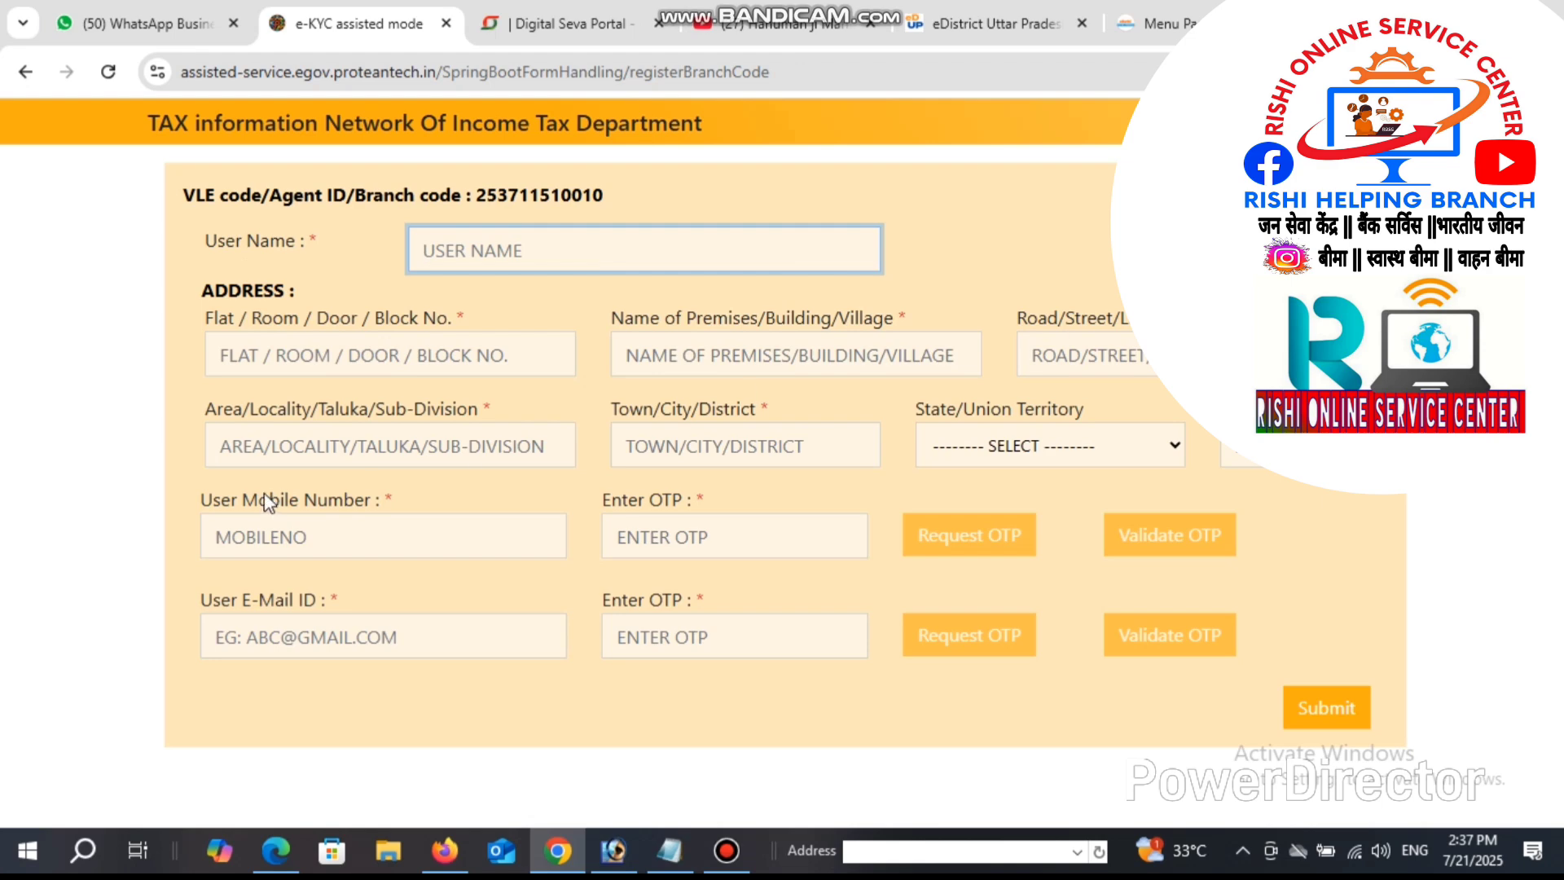
{"action": "left_click", "coordinate": [303, 358]}
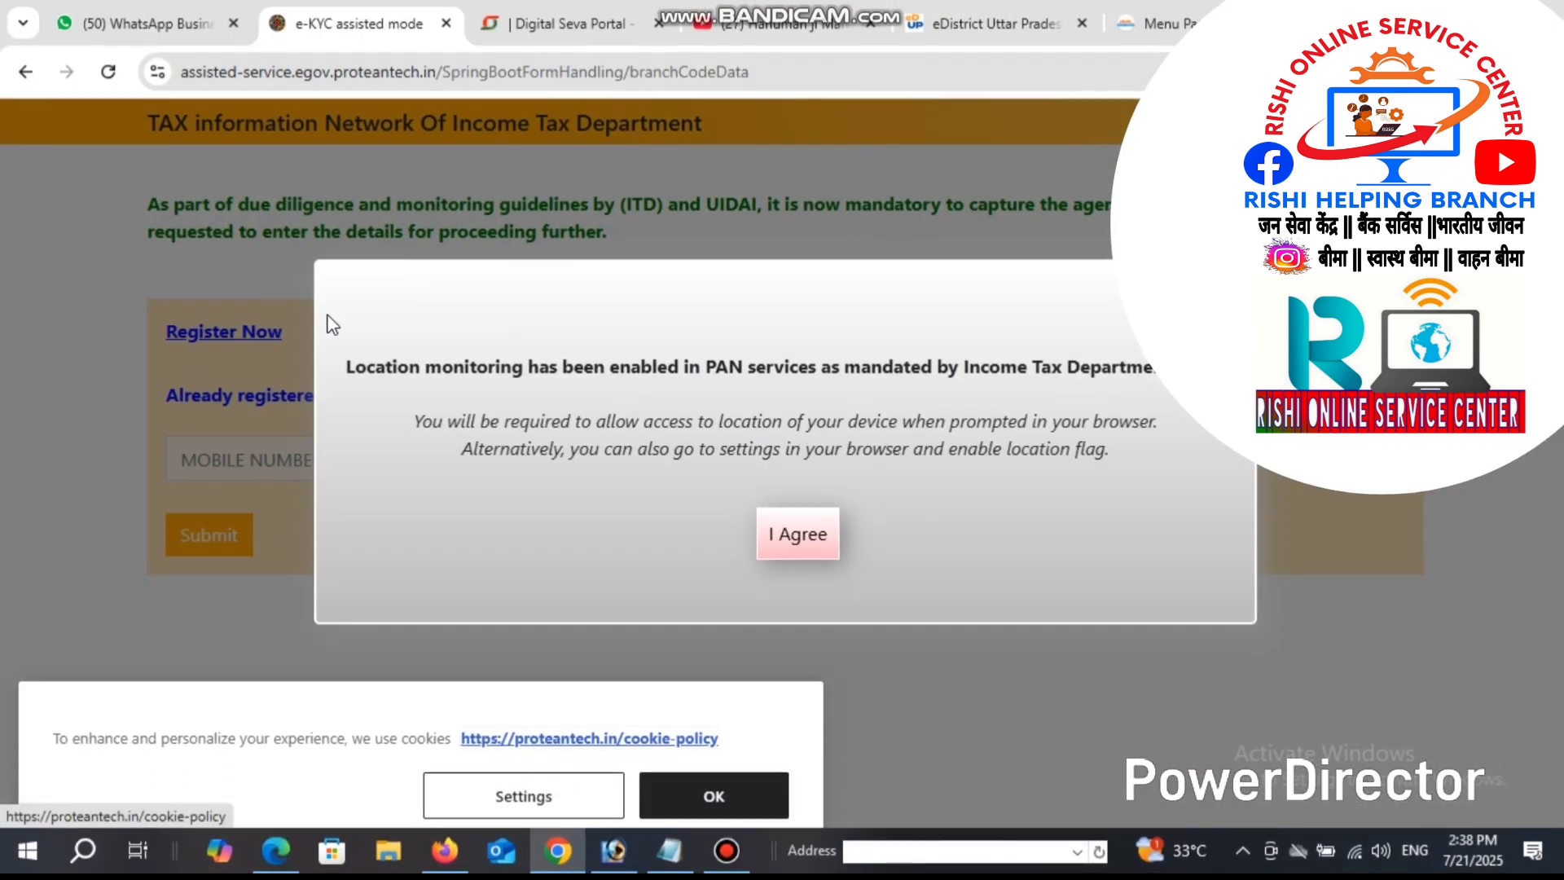
Dismiss the cookie and location notices, enter the registered mobile number, and submit the OTP
{"action": "left_click", "coordinate": [743, 769]}
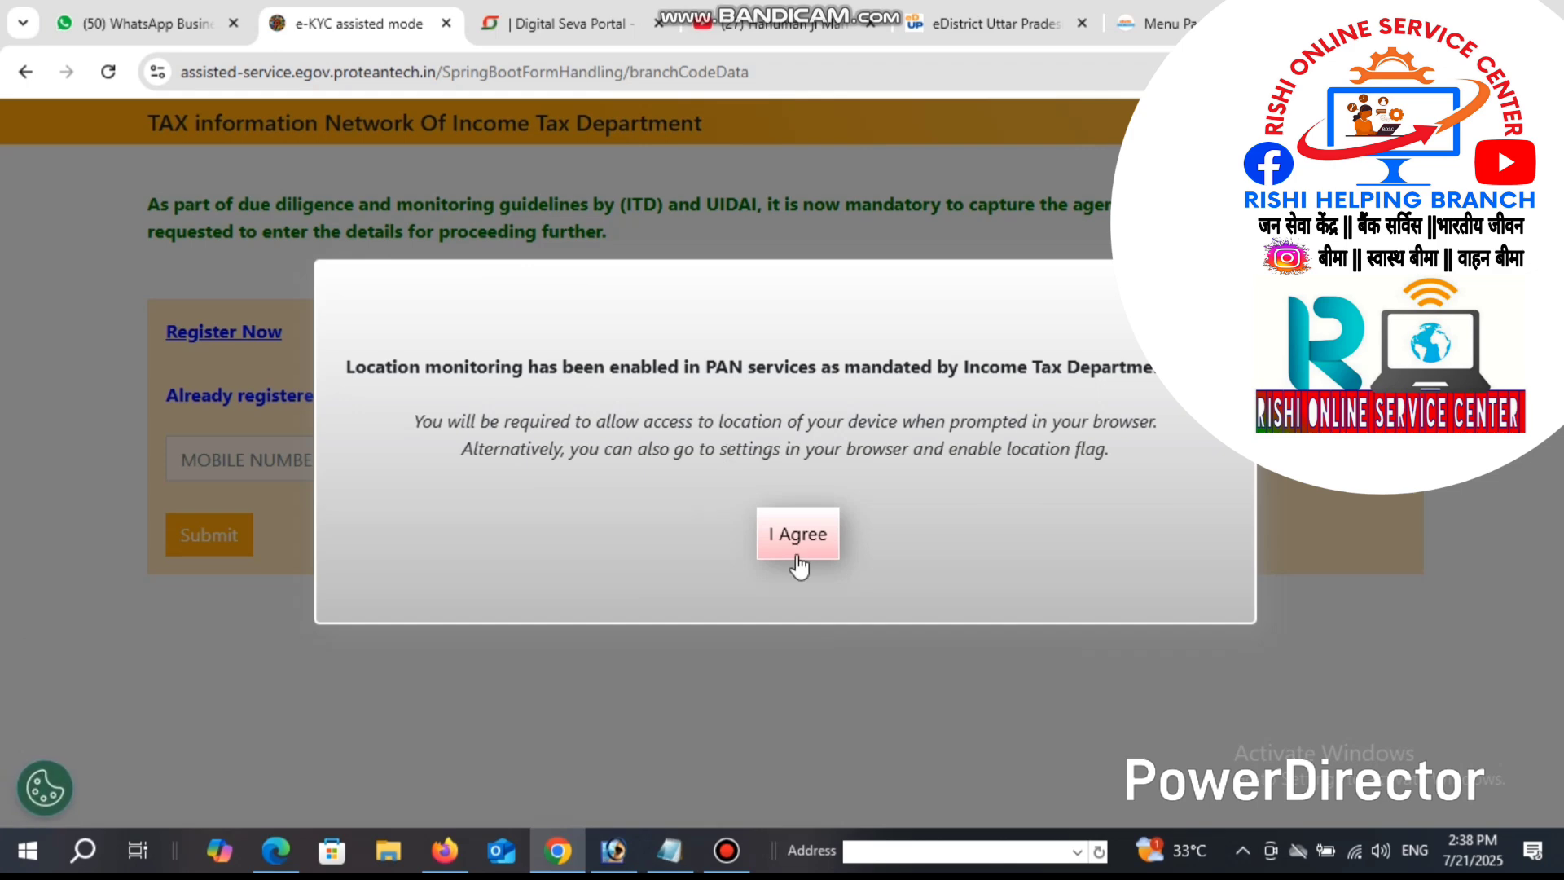
{"action": "left_click", "coordinate": [798, 546]}
{"action": "left_click", "coordinate": [307, 445]}
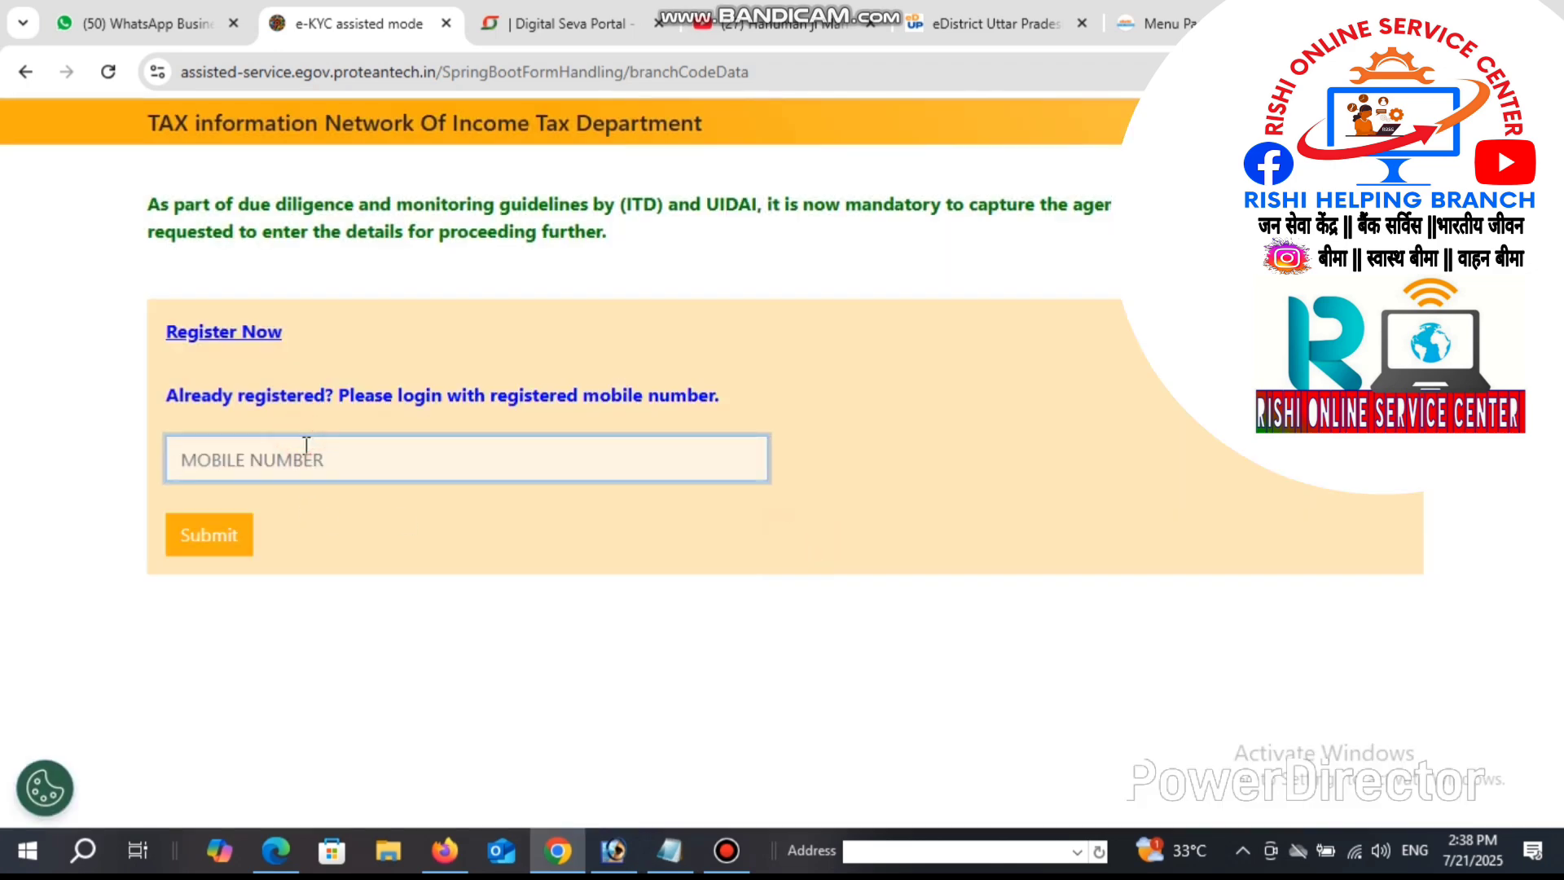
{"action": "type", "text": "95"}
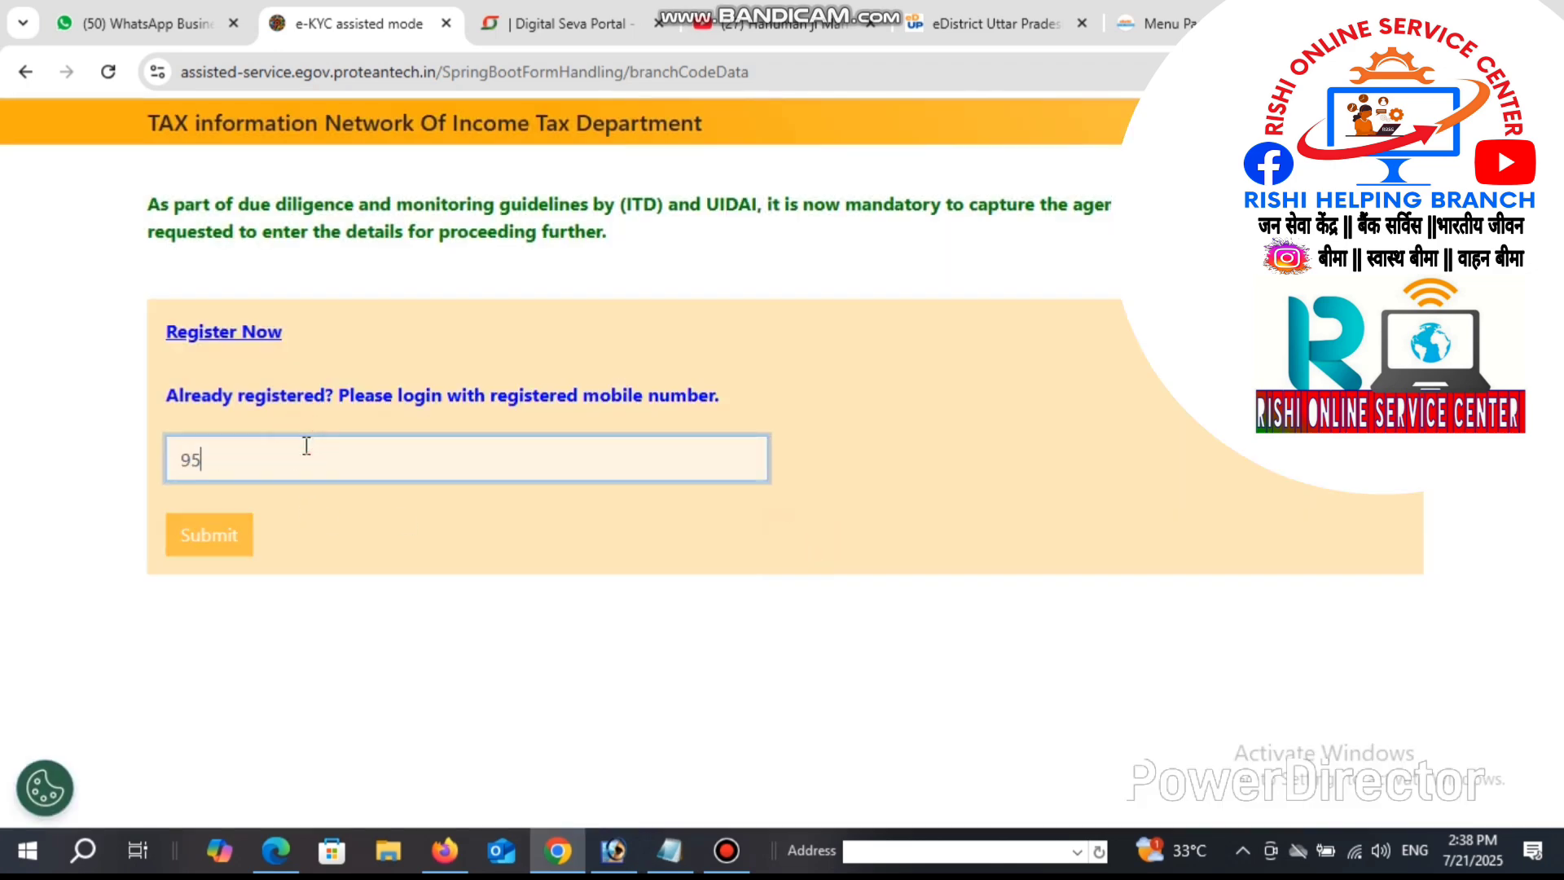
{"action": "type", "text": "4"}
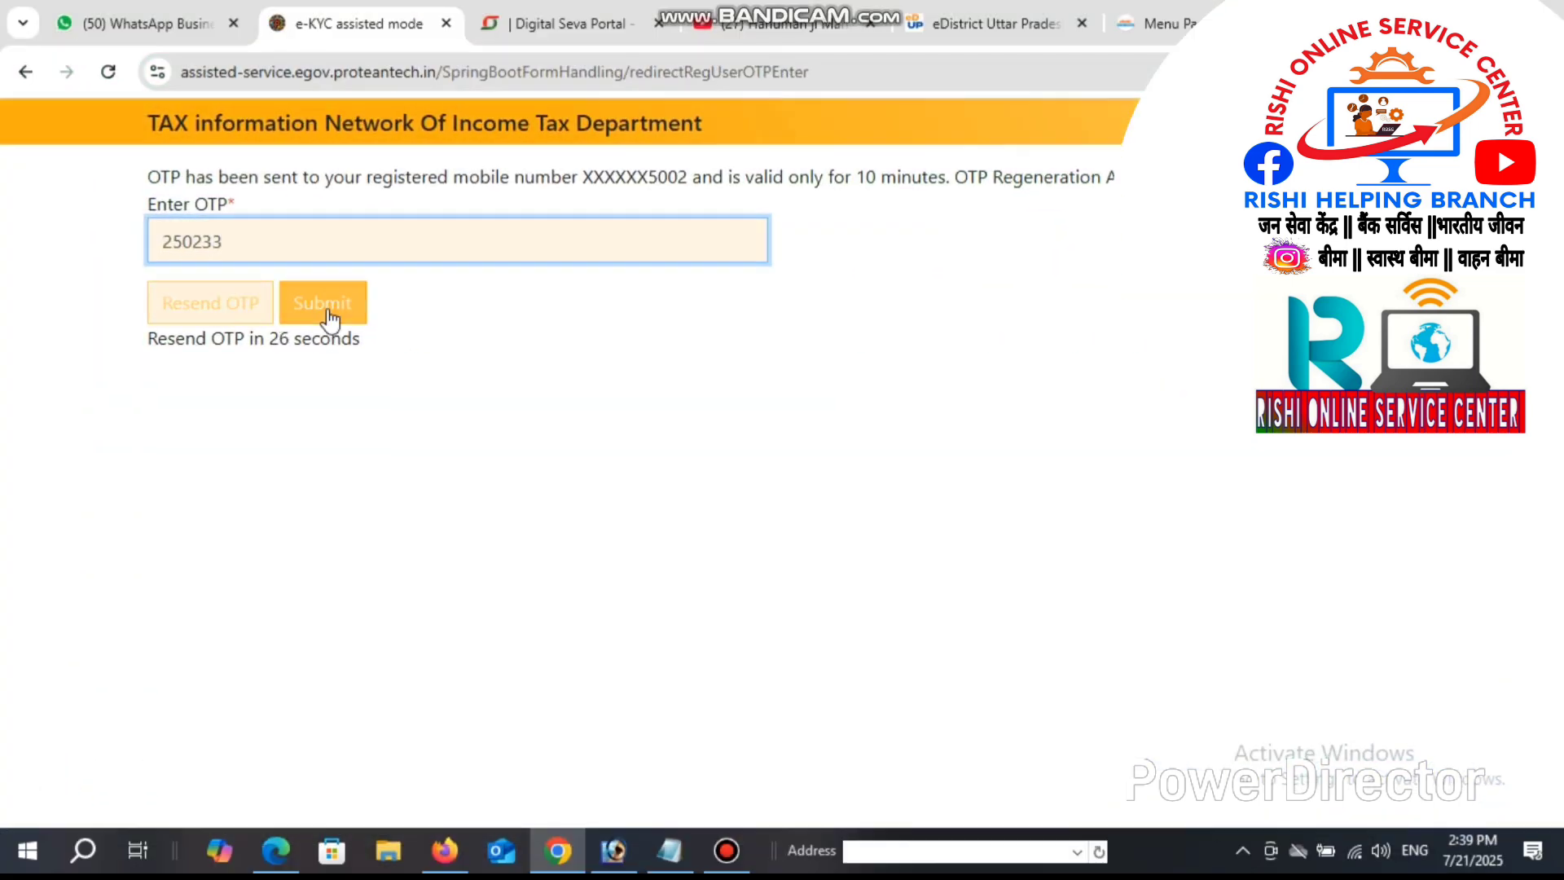
{"action": "left_click", "coordinate": [321, 303]}
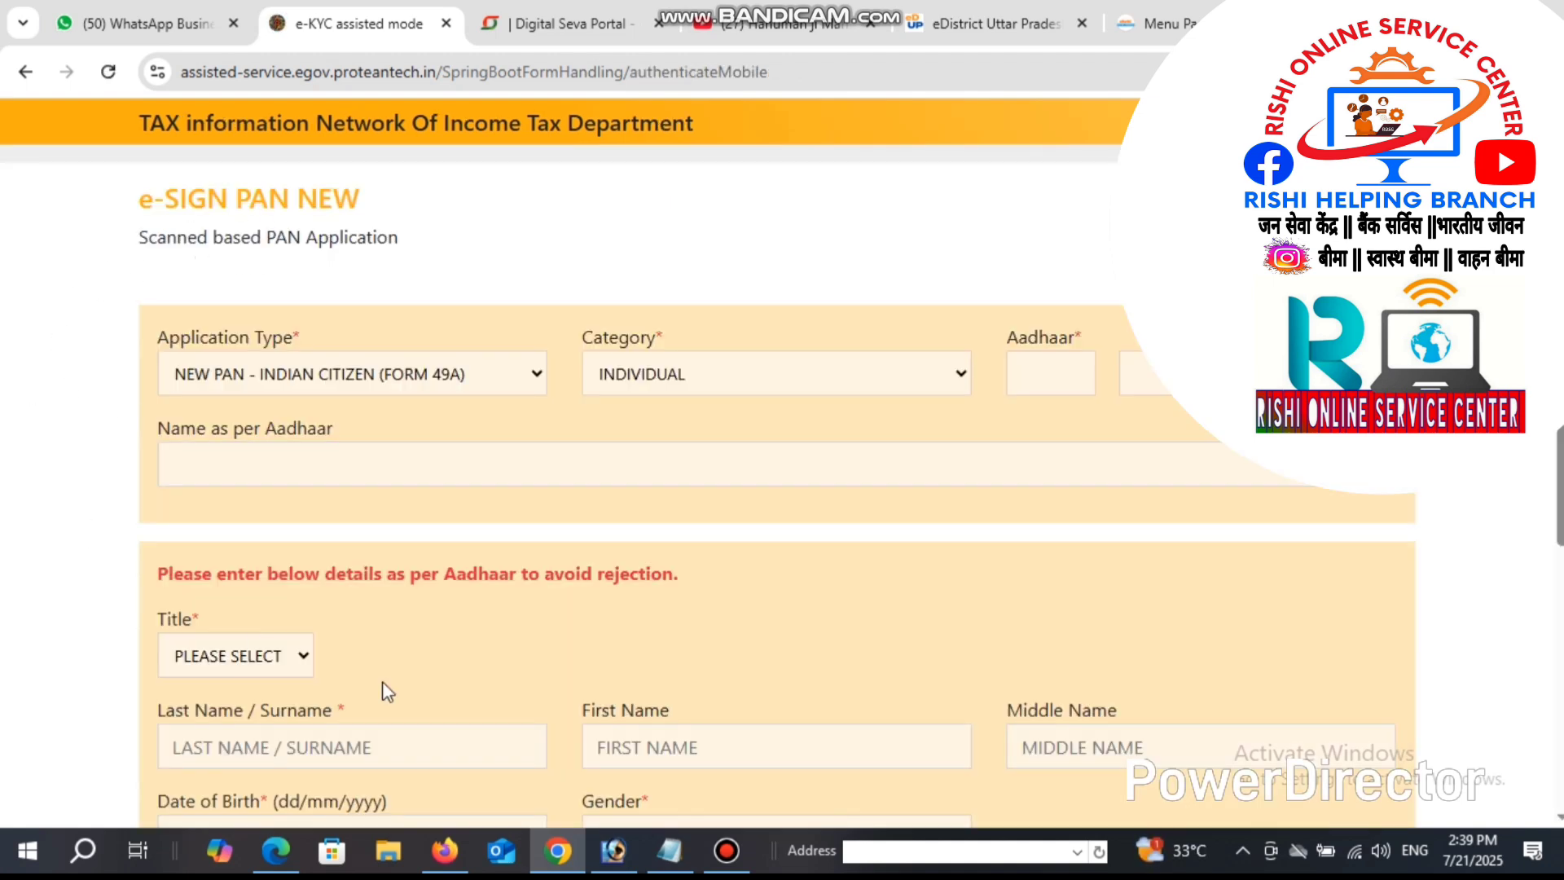
On the e-SIGN PAN NEW form, select and clear the heading text, then click the Aadhaar number field
{"action": "left_click_drag", "start_coordinate": [101, 197], "coordinate": [447, 209]}
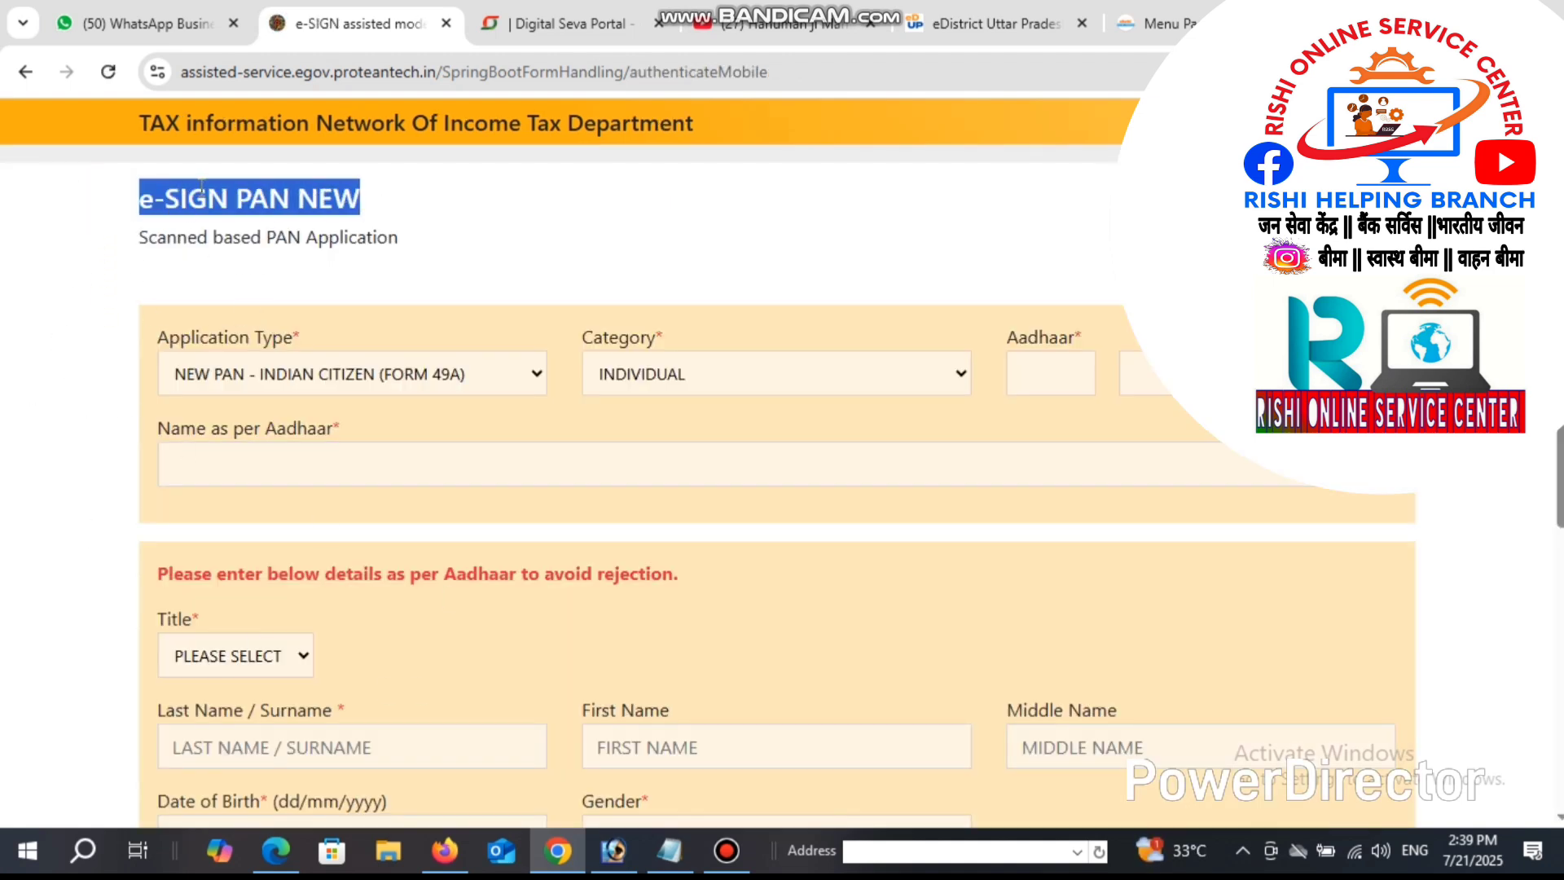
{"action": "left_click", "coordinate": [348, 279]}
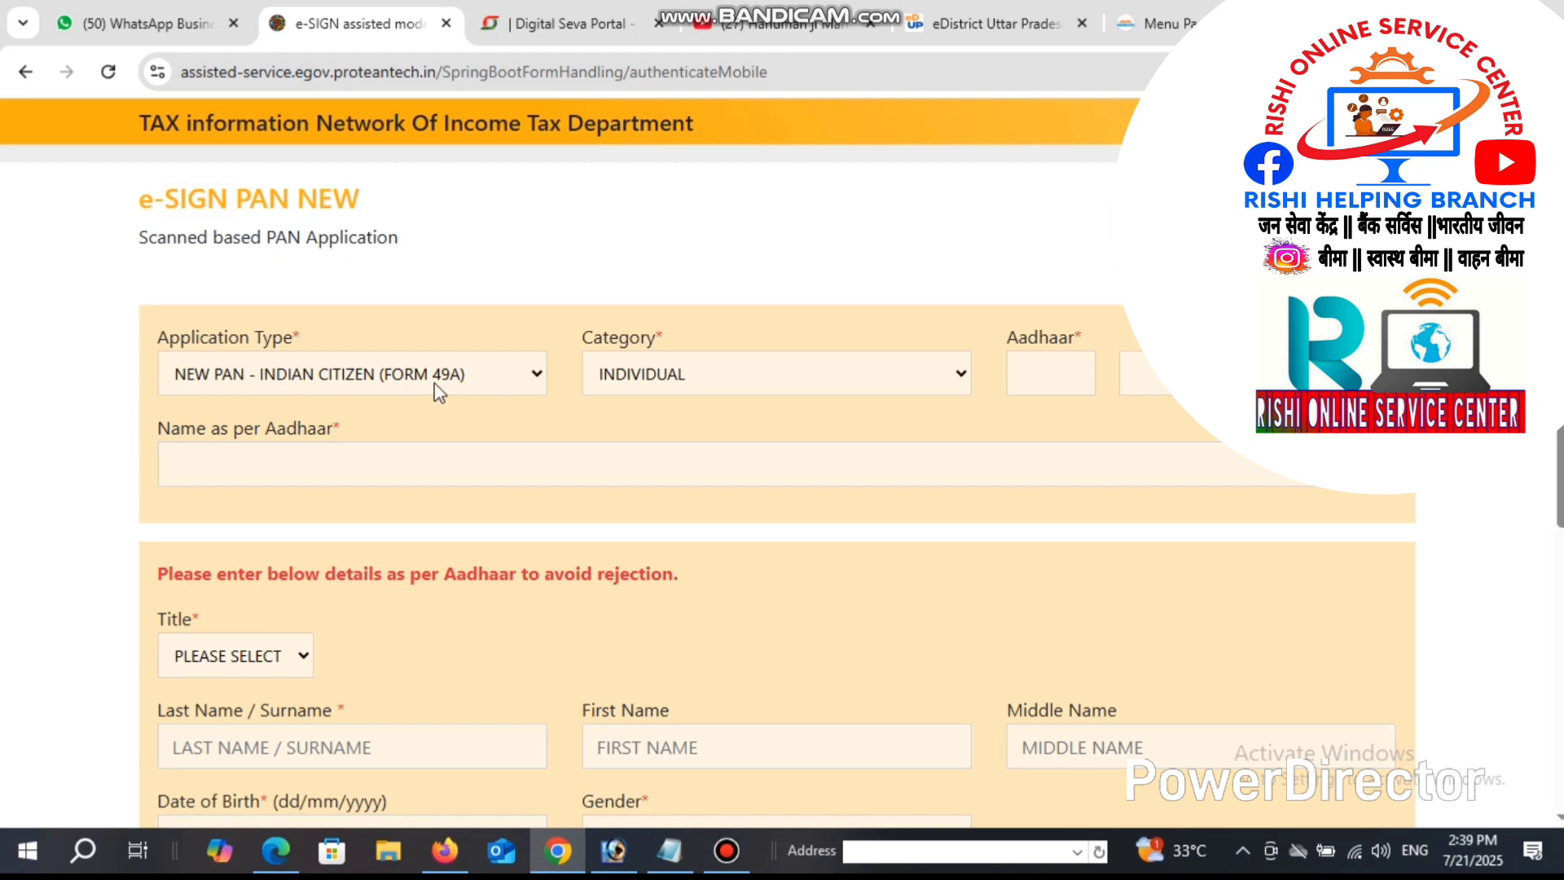
{"action": "left_click", "coordinate": [1049, 371]}
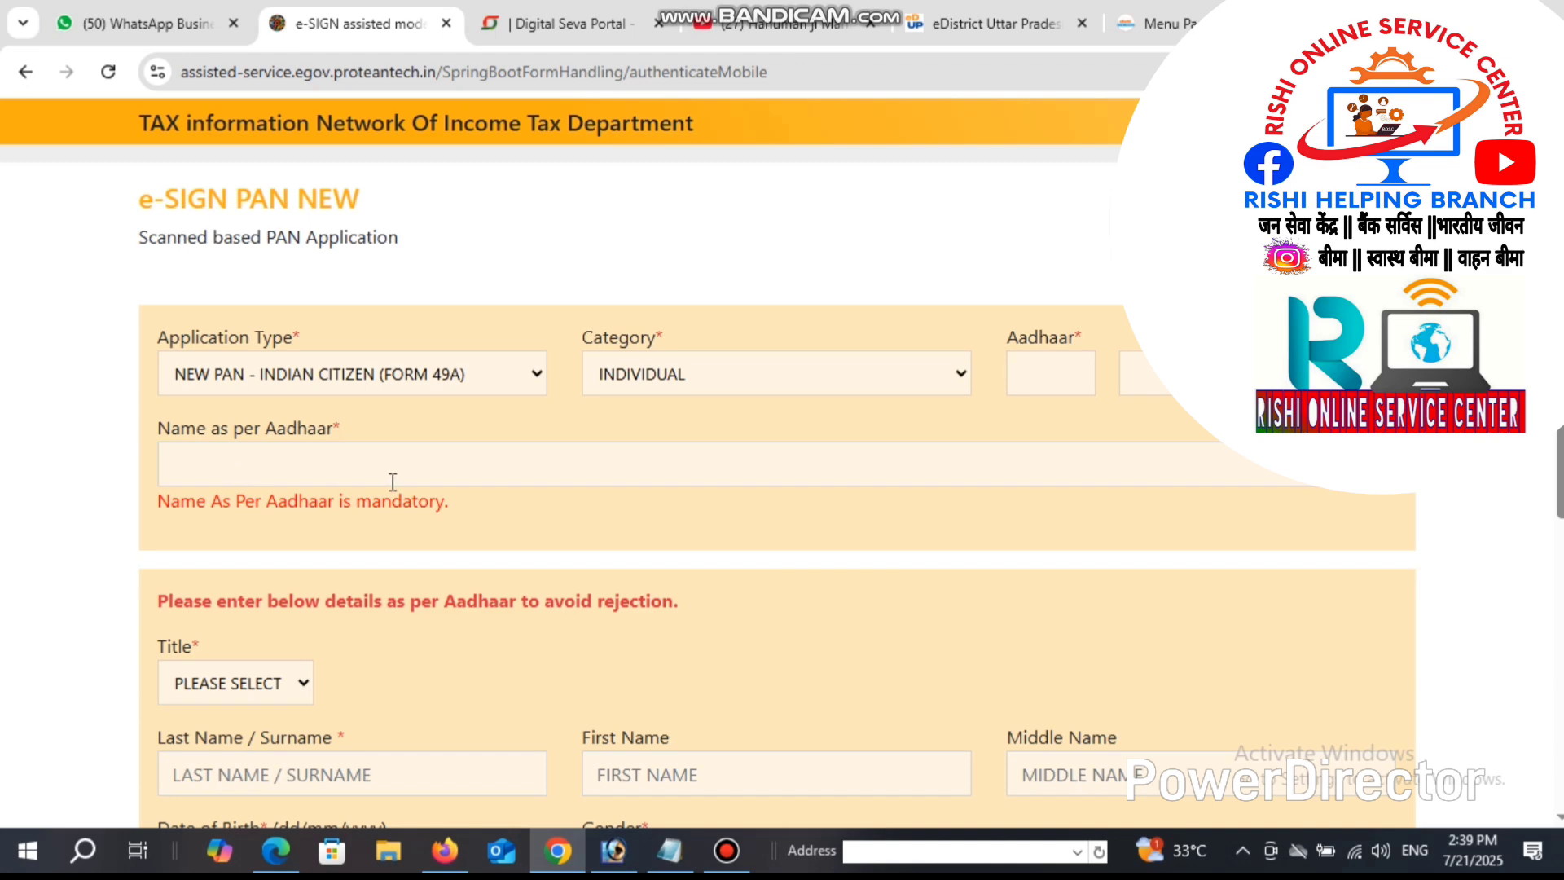
Open and close the applicant title list, click into last name, and select the dd/mm/yyyy date hint
{"action": "scroll", "coordinate": [450, 501], "scroll_direction": "down", "scroll_amount": 3}
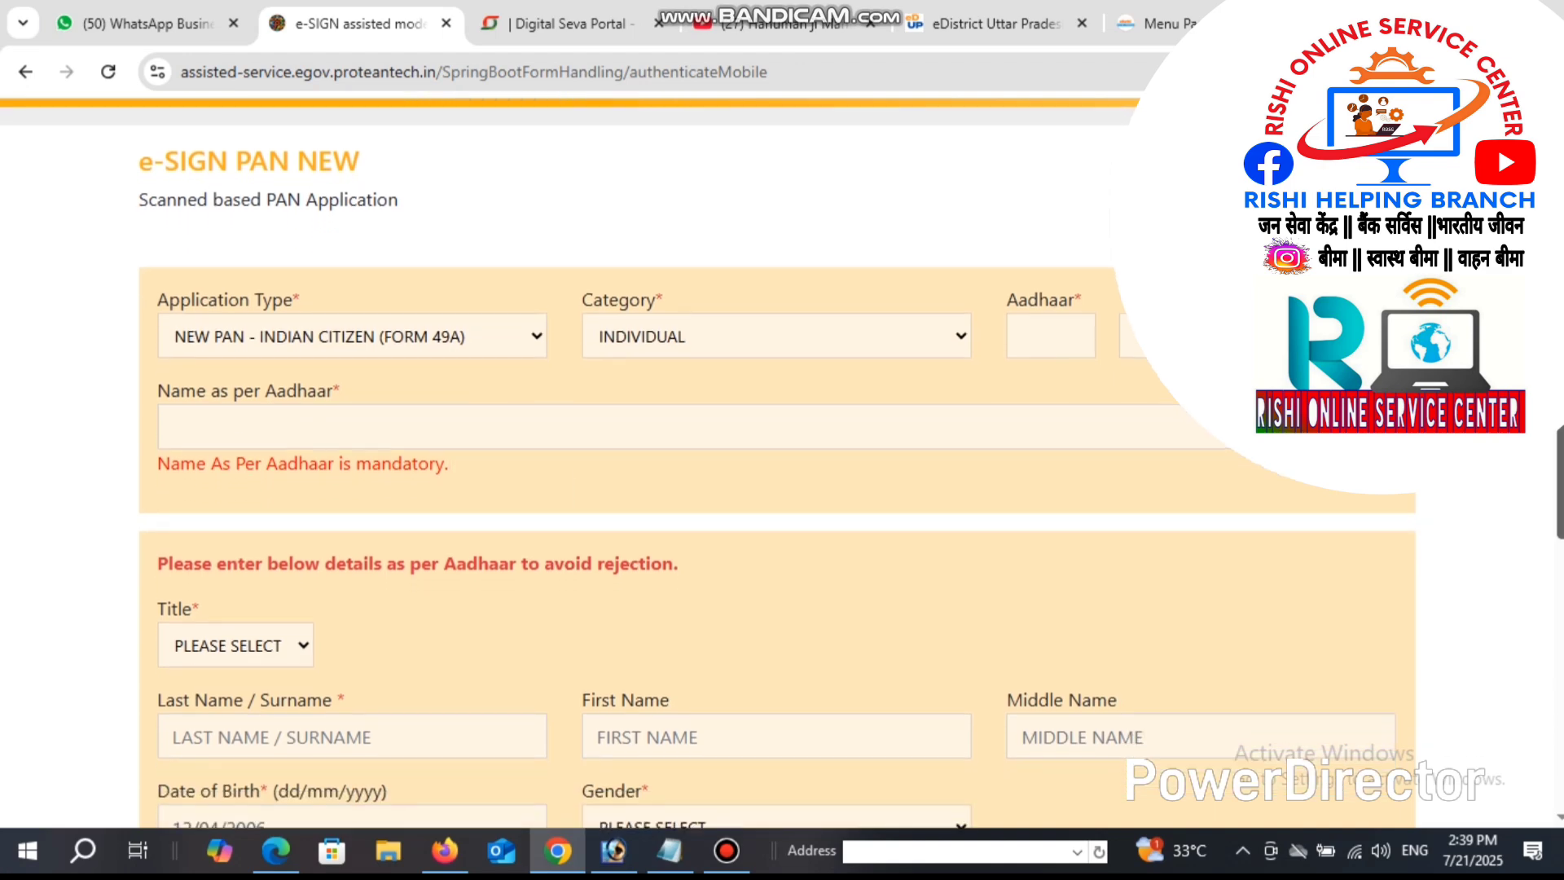
{"action": "scroll", "coordinate": [782, 456], "scroll_direction": "down", "scroll_amount": 1}
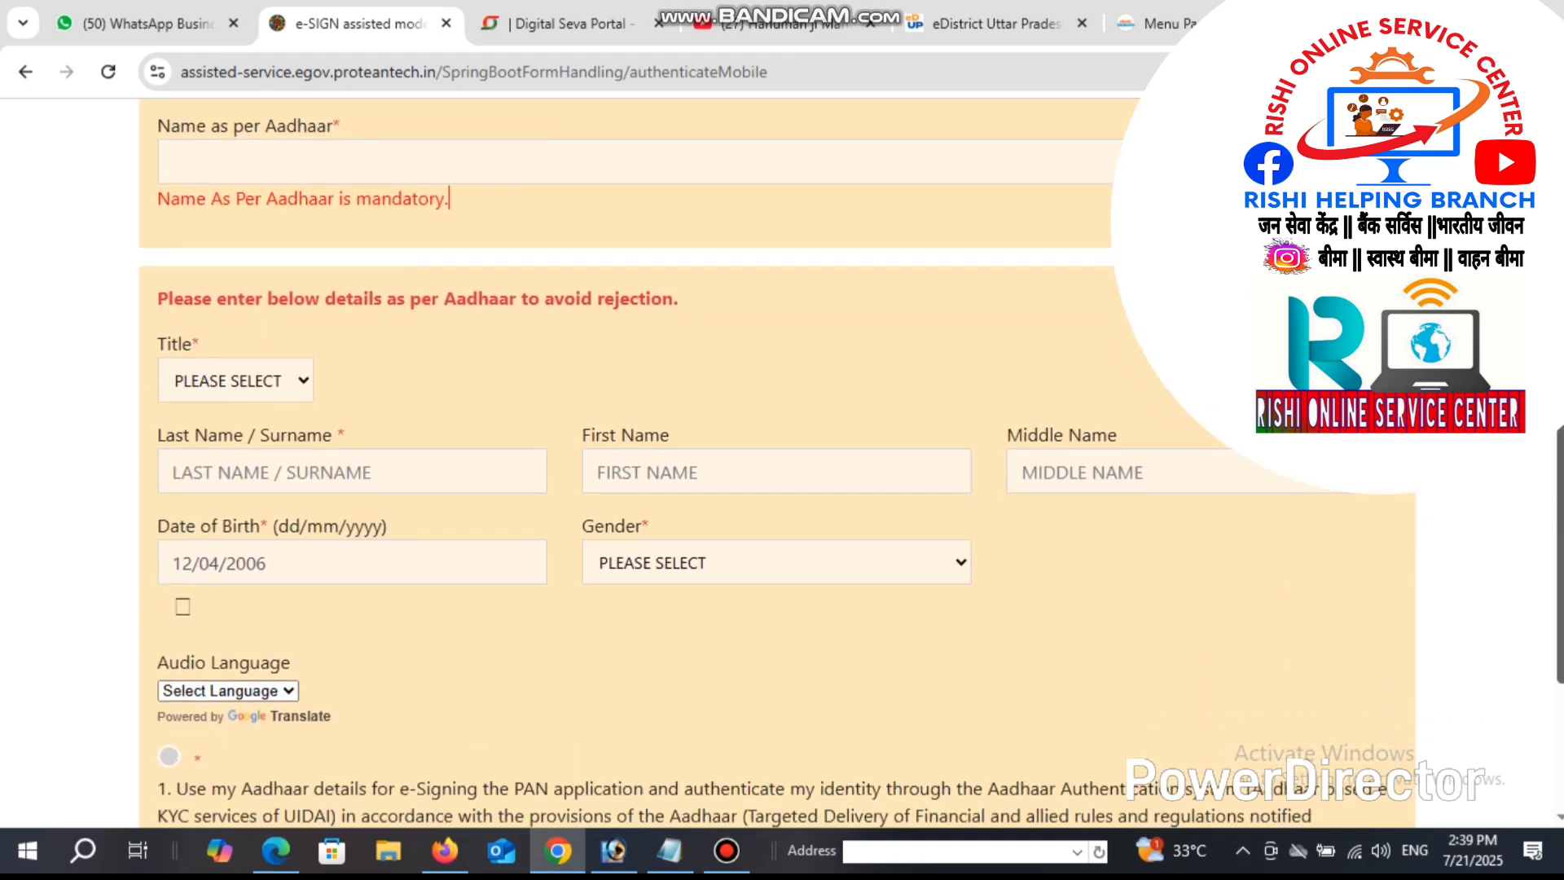
{"action": "left_click", "coordinate": [232, 380]}
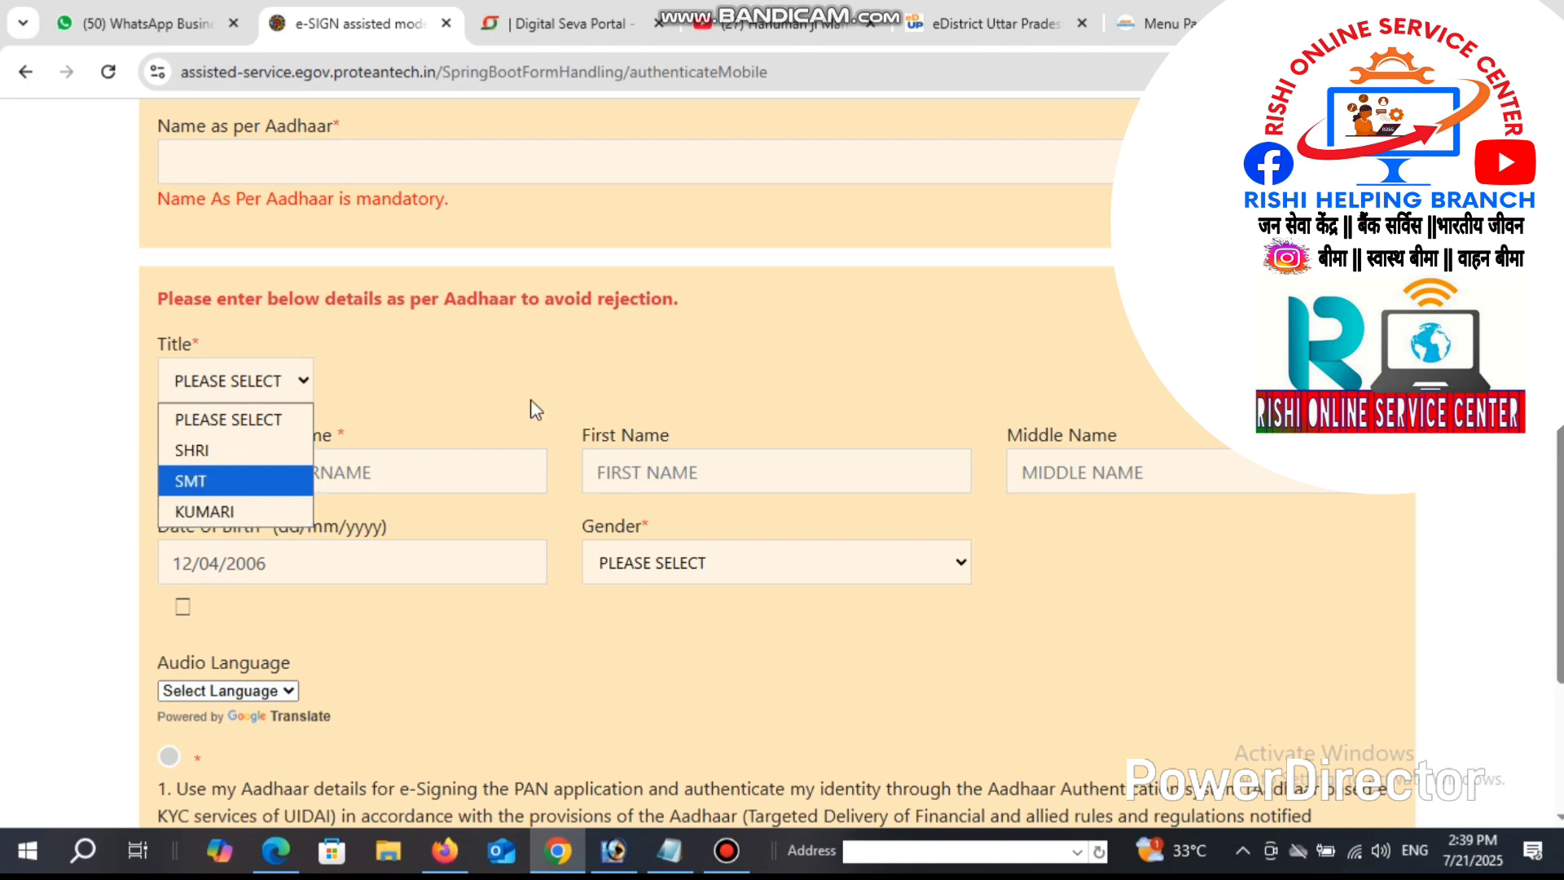
{"action": "left_click", "coordinate": [538, 379]}
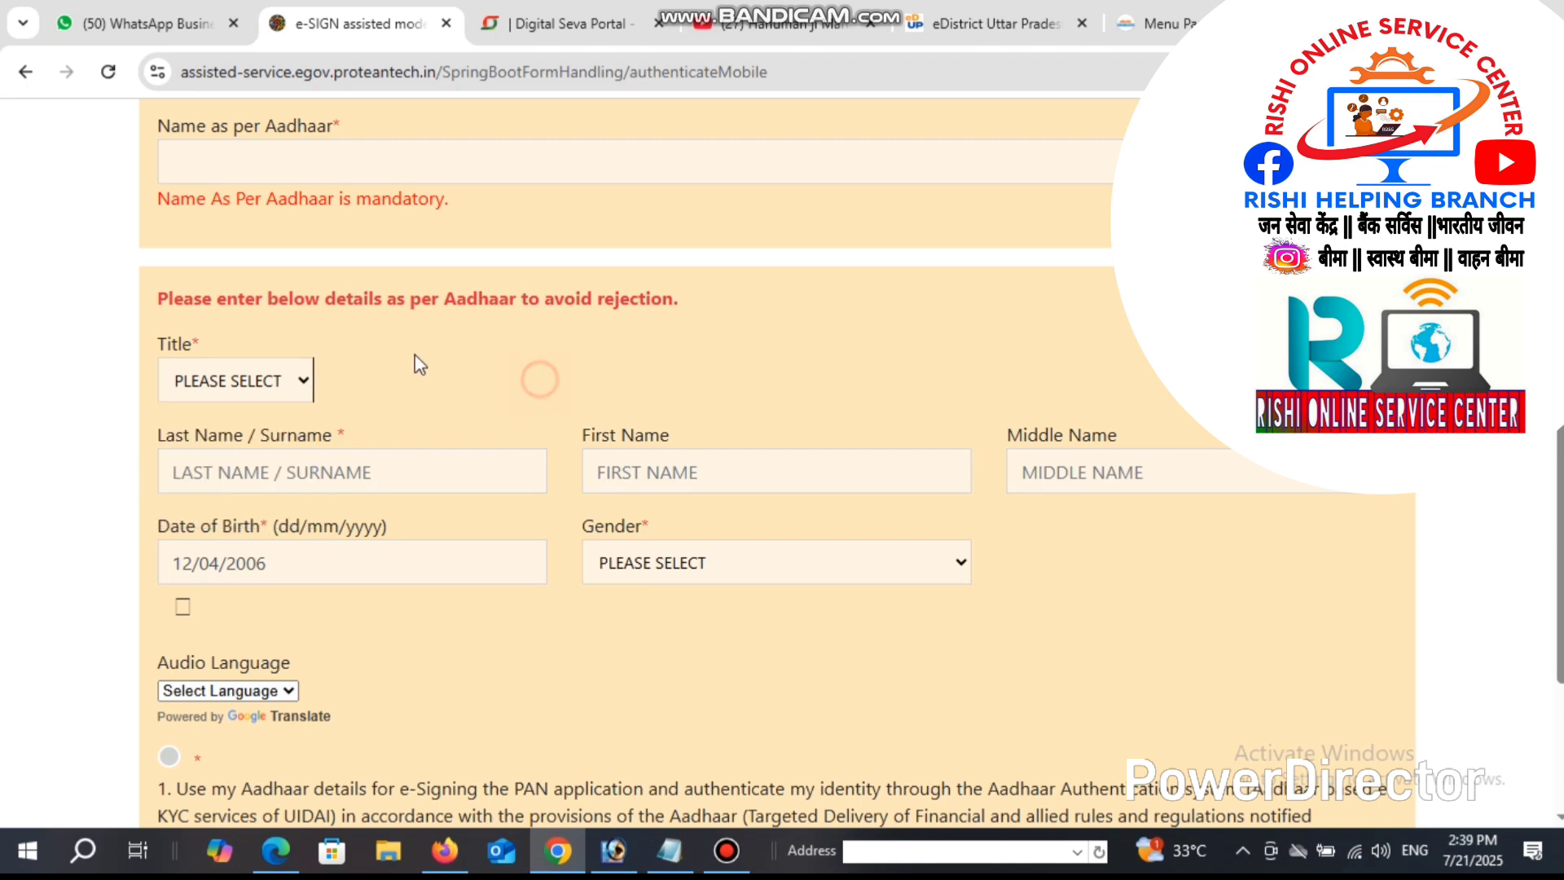
{"action": "left_click", "coordinate": [190, 475]}
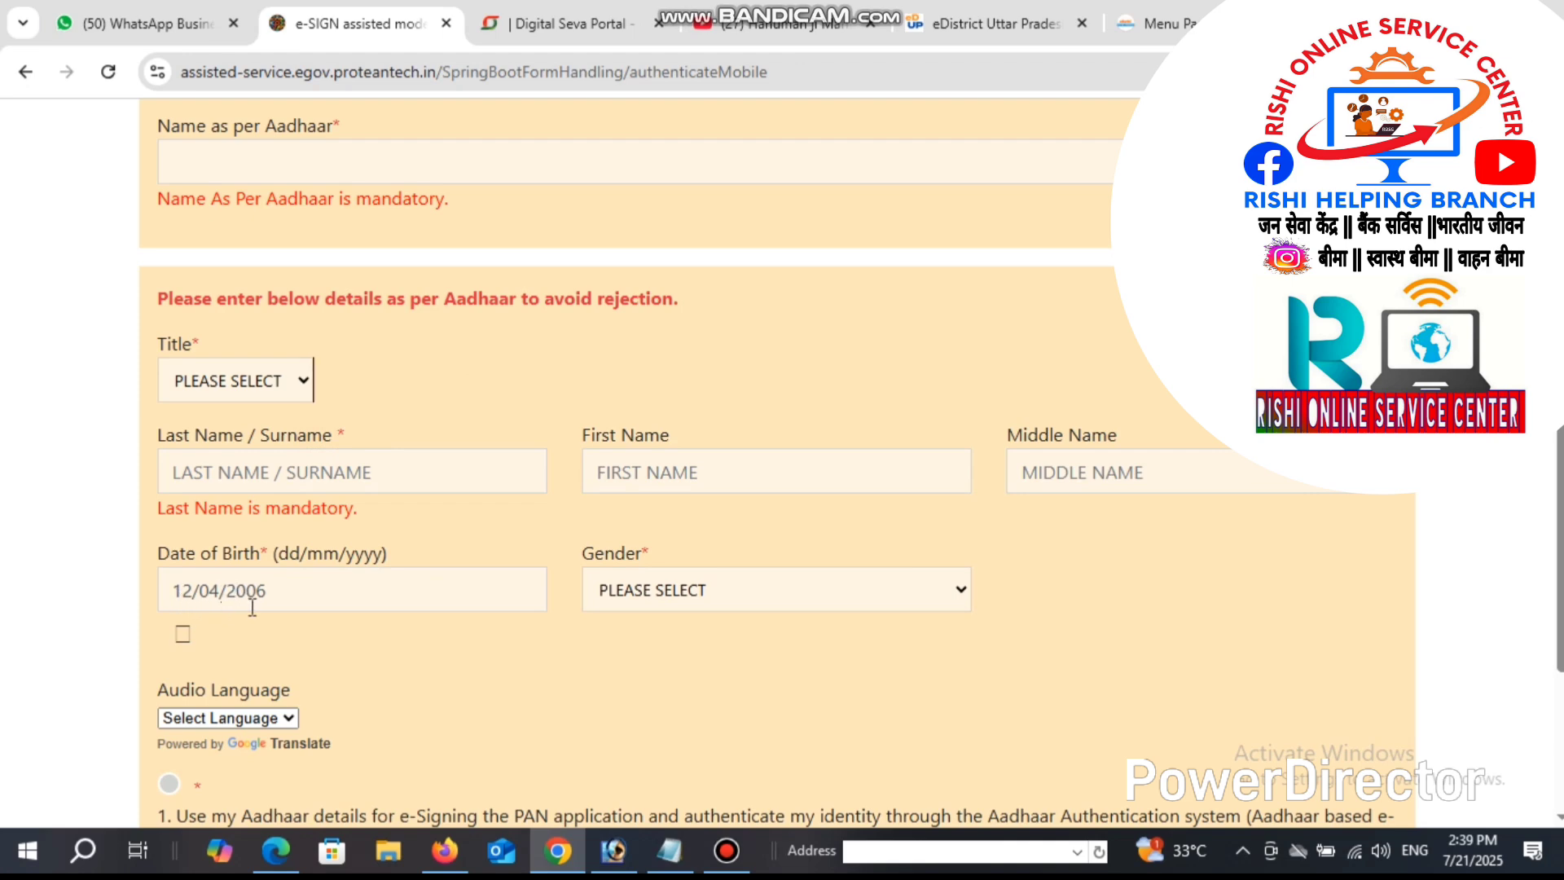
{"action": "left_click_drag", "start_coordinate": [275, 554], "coordinate": [404, 554]}
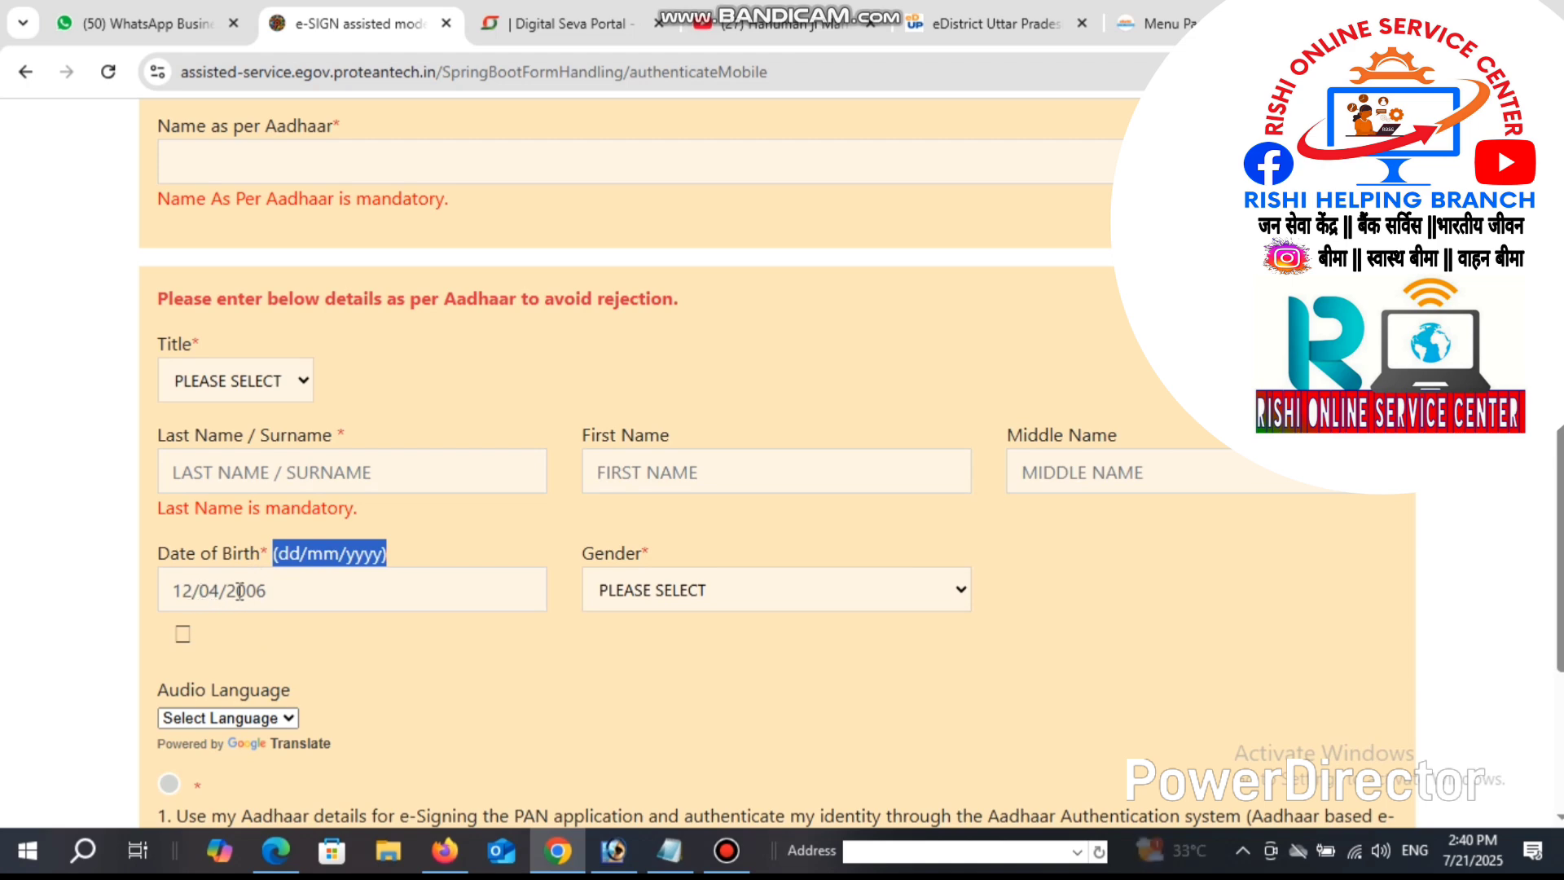
Set the applicant's gender to FEMALE and tick the Aadhaar e-sign consent option
{"action": "left_click", "coordinate": [640, 590]}
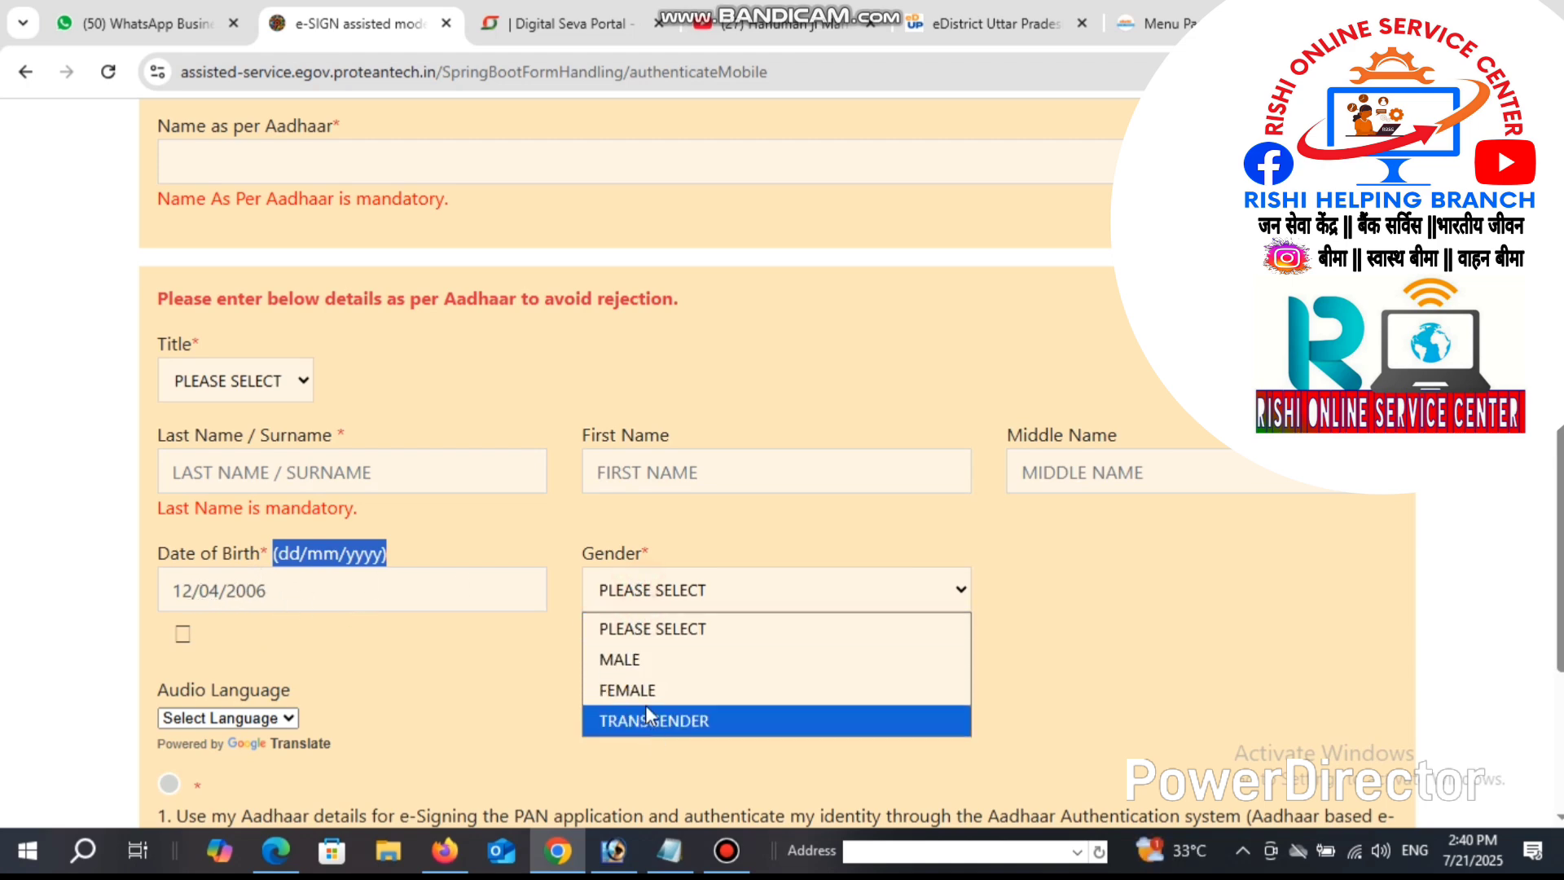
{"action": "left_click", "coordinate": [635, 690]}
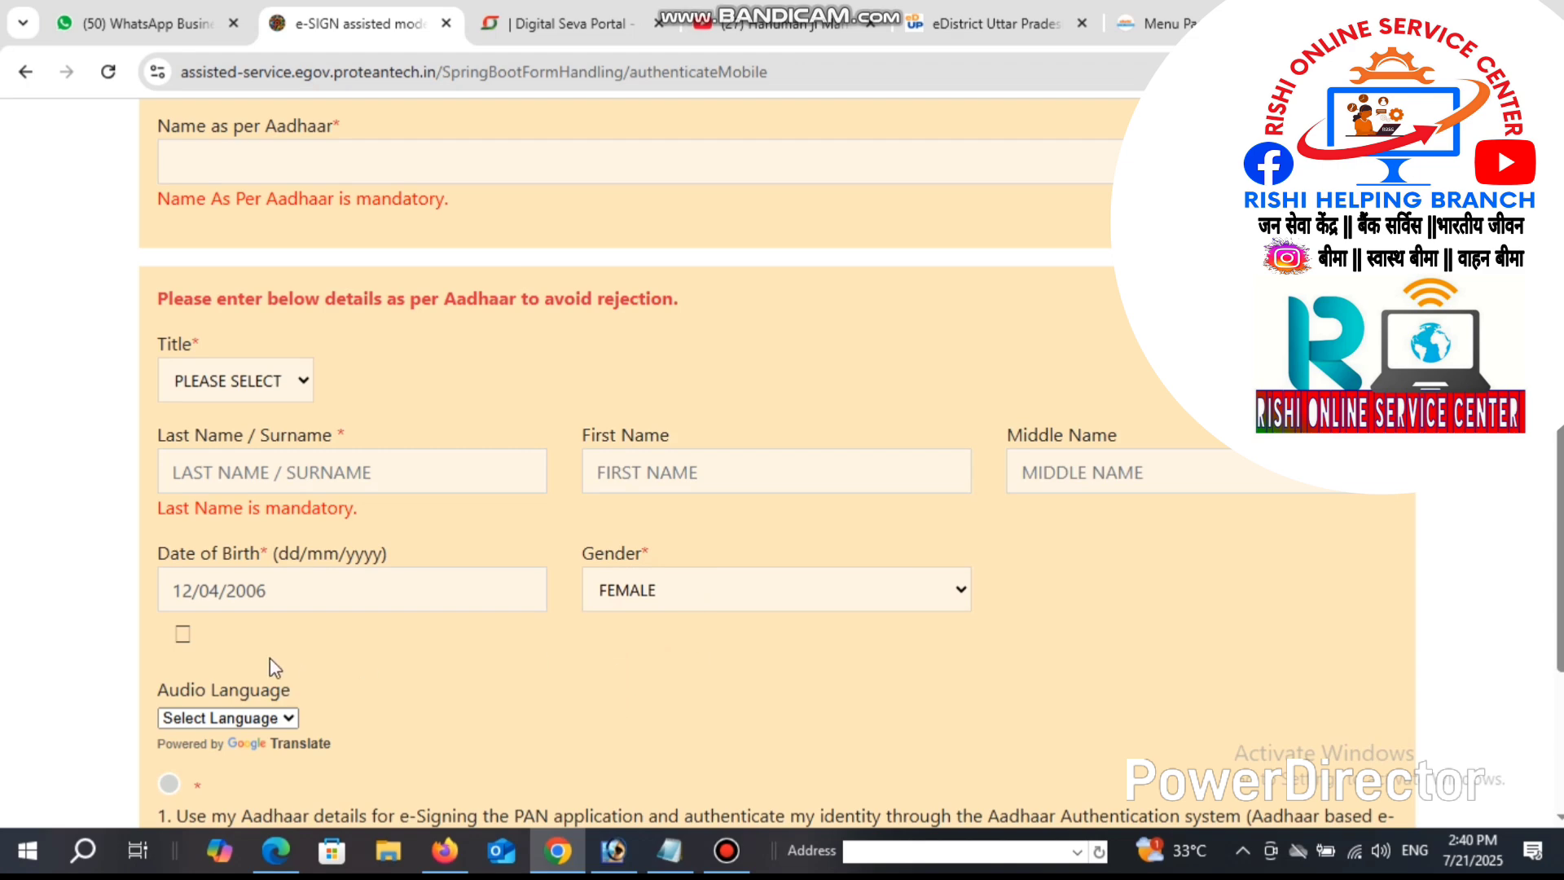
{"action": "scroll", "coordinate": [1559, 554], "scroll_direction": "down", "scroll_amount": 2}
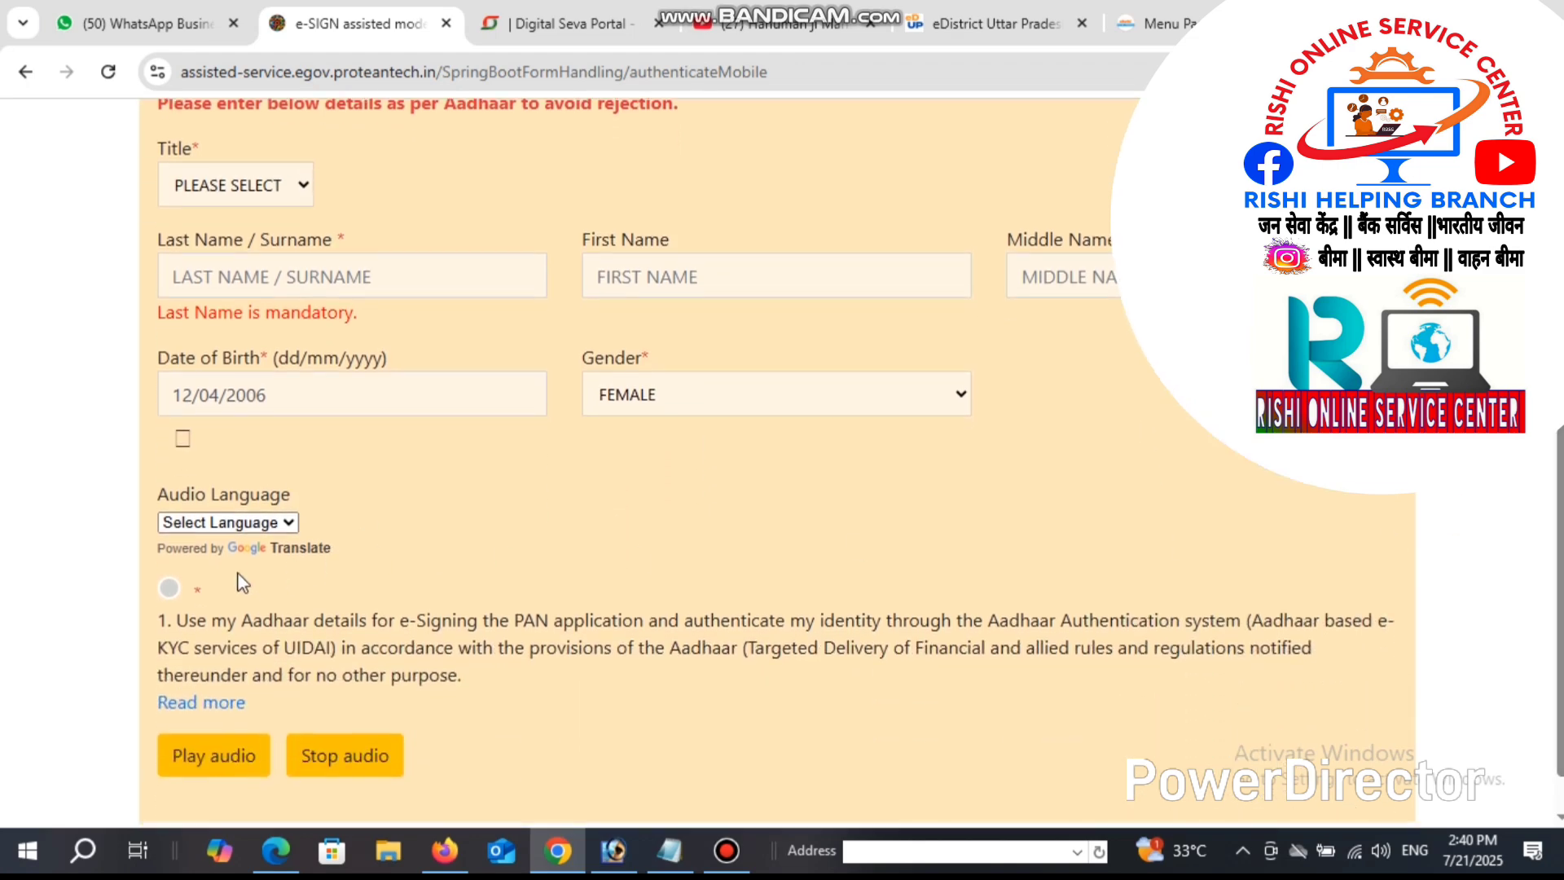
{"action": "left_click", "coordinate": [171, 588]}
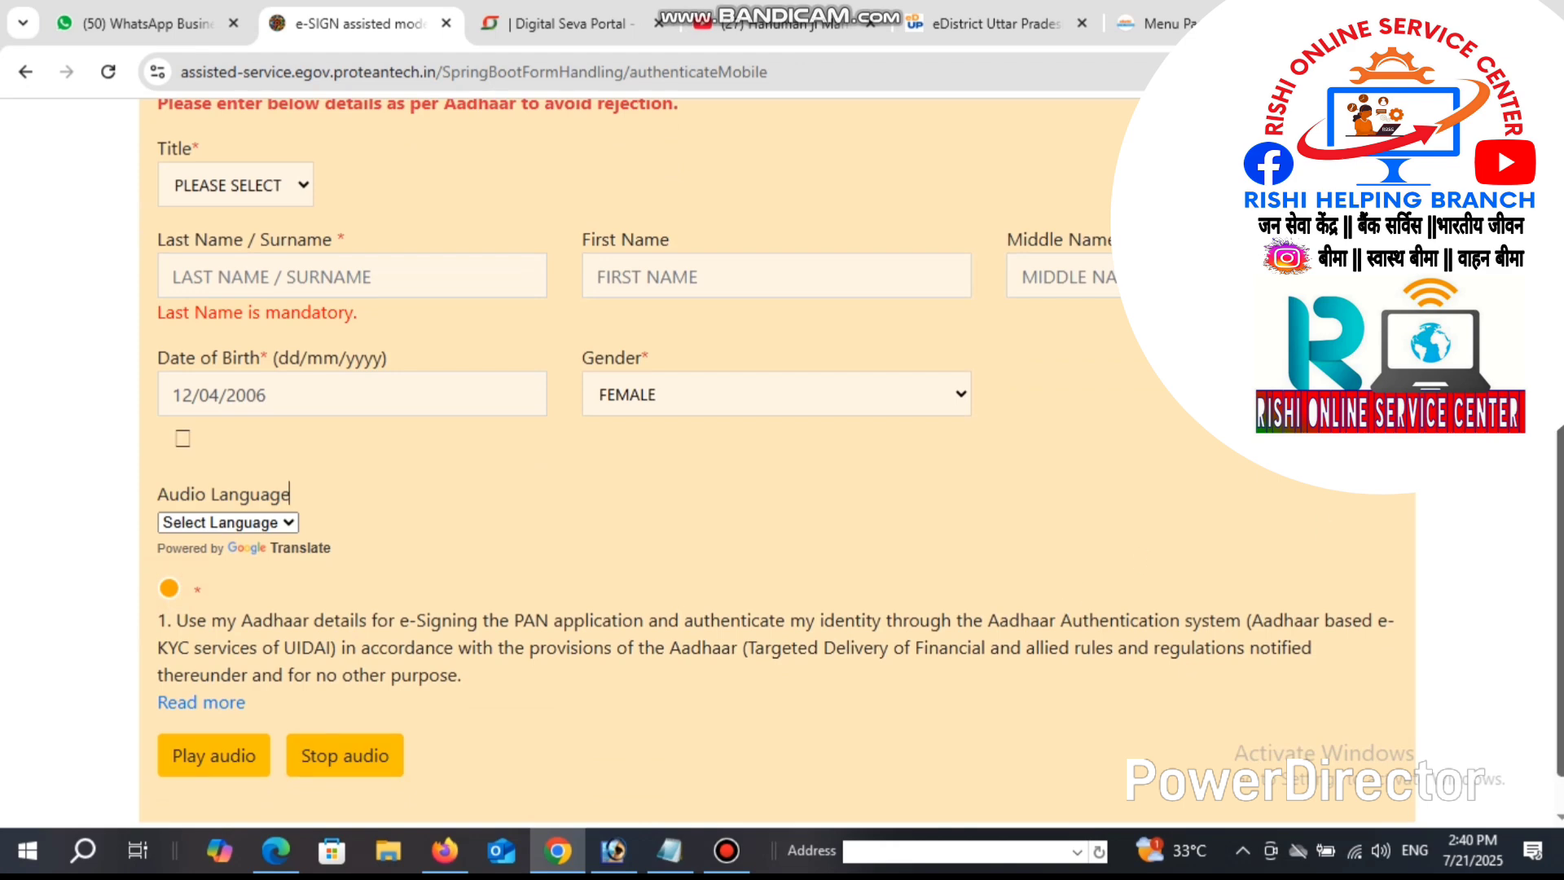
{"action": "scroll", "coordinate": [1555, 485], "scroll_direction": "down", "scroll_amount": 1}
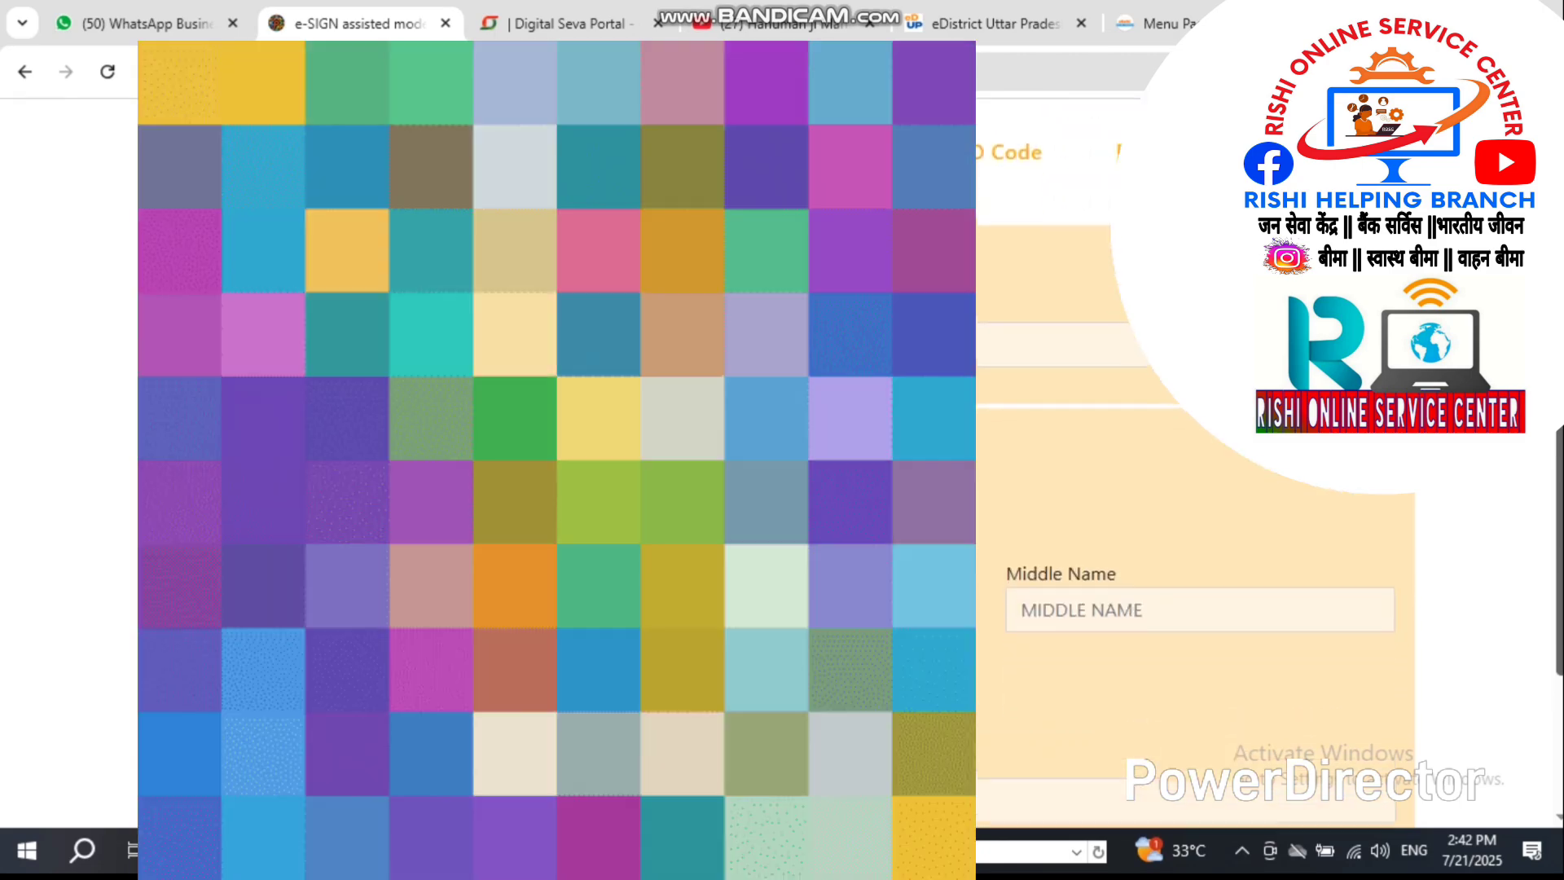
Dismiss the confirmation dialog and scroll down to the Parents Details section
{"action": "scroll", "coordinate": [733, 464], "scroll_direction": "down", "scroll_amount": 2}
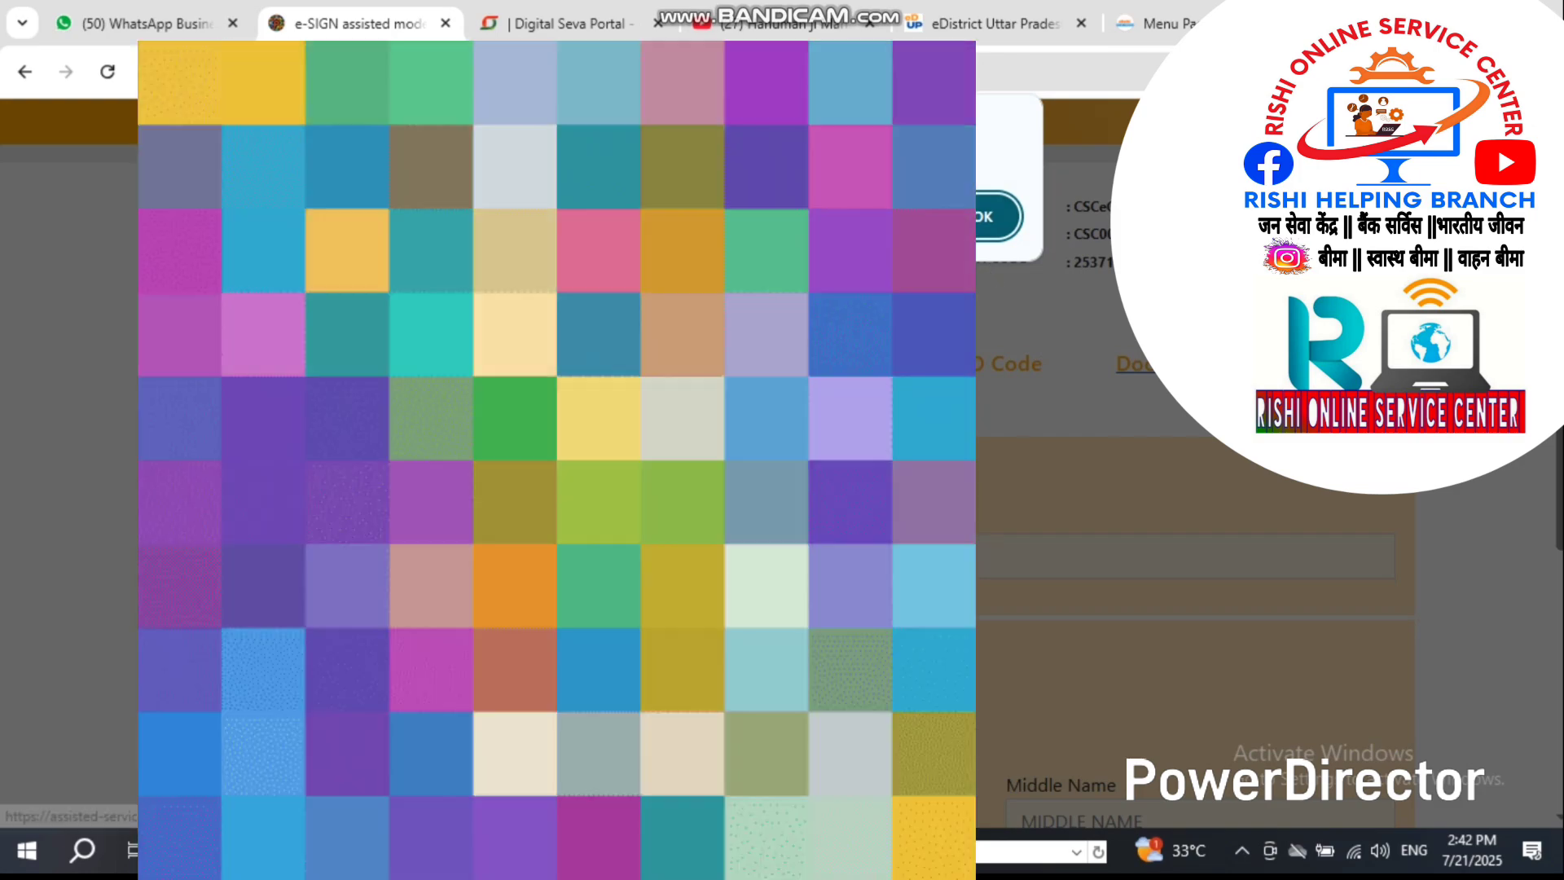
{"action": "key", "text": "Return"}
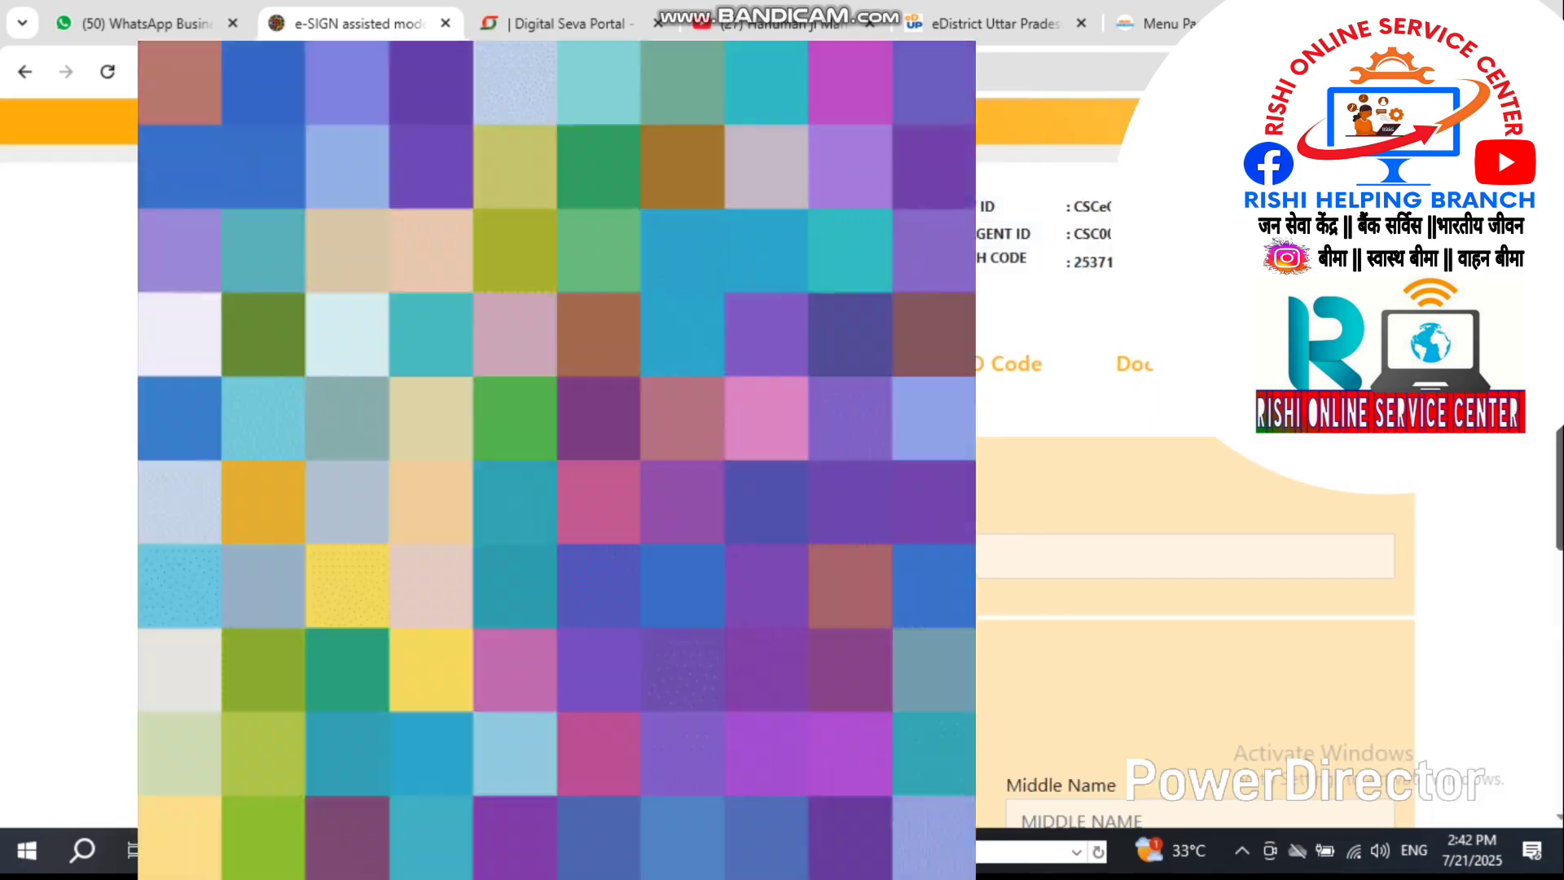
{"action": "scroll", "coordinate": [1436, 654], "scroll_direction": "down", "scroll_amount": 5}
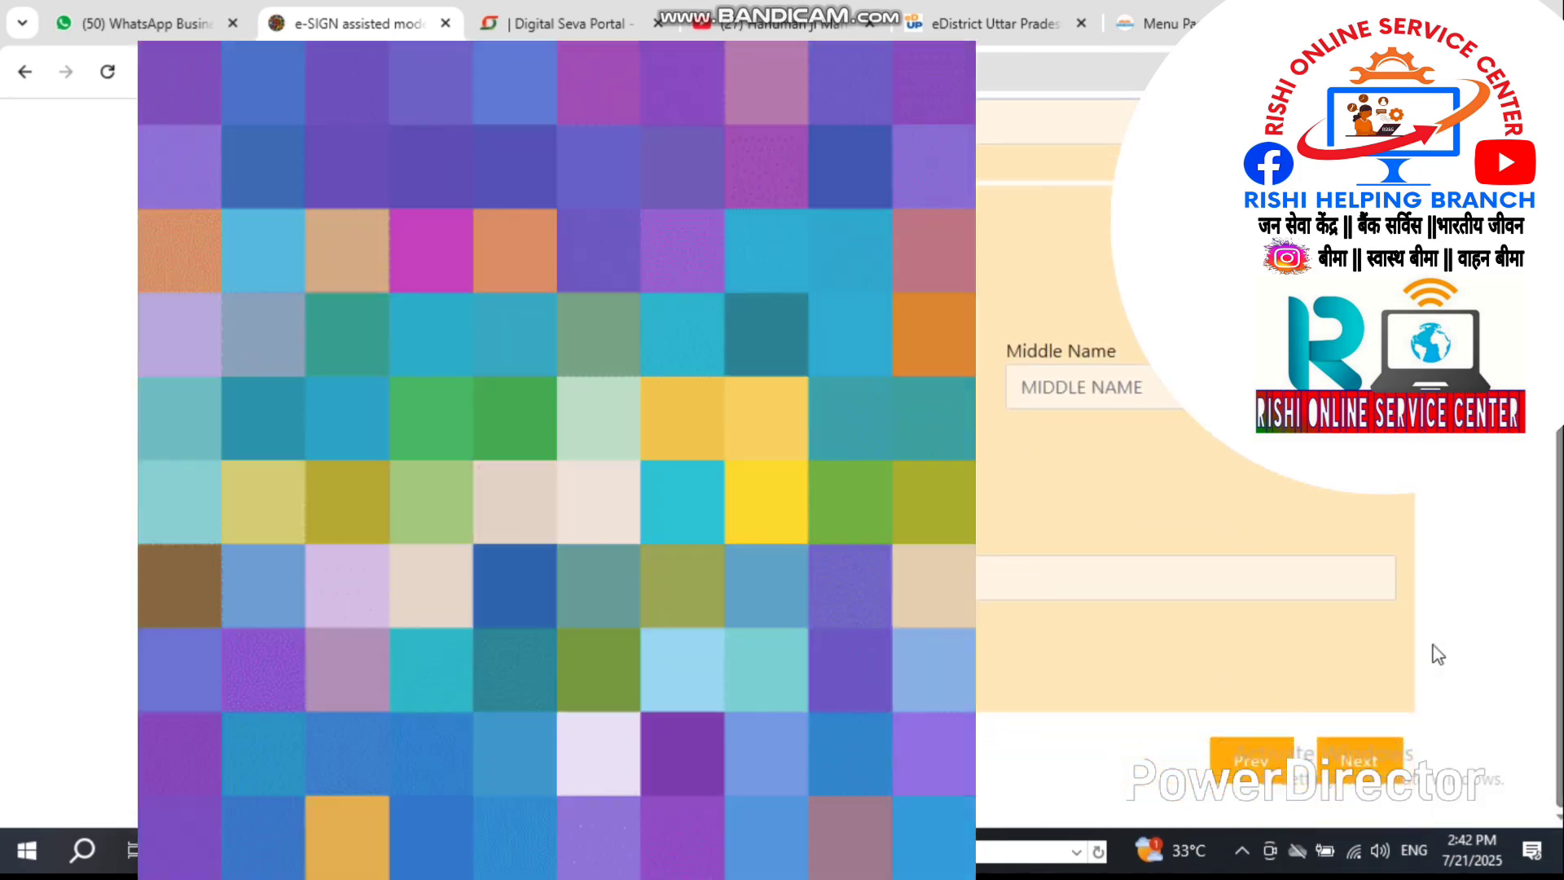
{"action": "scroll", "coordinate": [1124, 709], "scroll_direction": "up", "scroll_amount": 3}
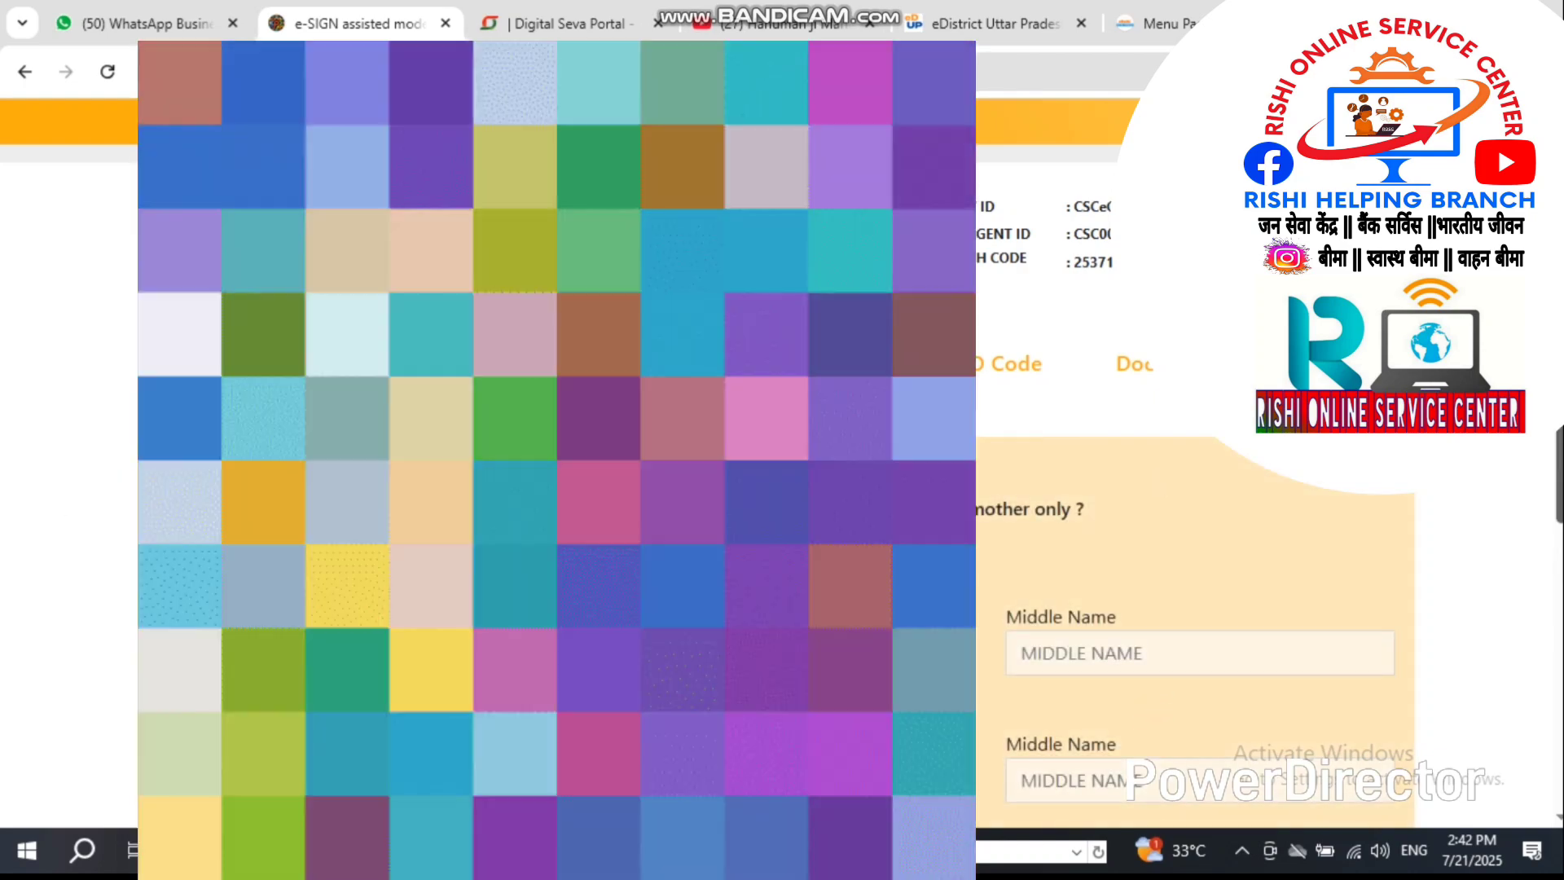
{"action": "scroll", "coordinate": [1198, 489], "scroll_direction": "down", "scroll_amount": 4}
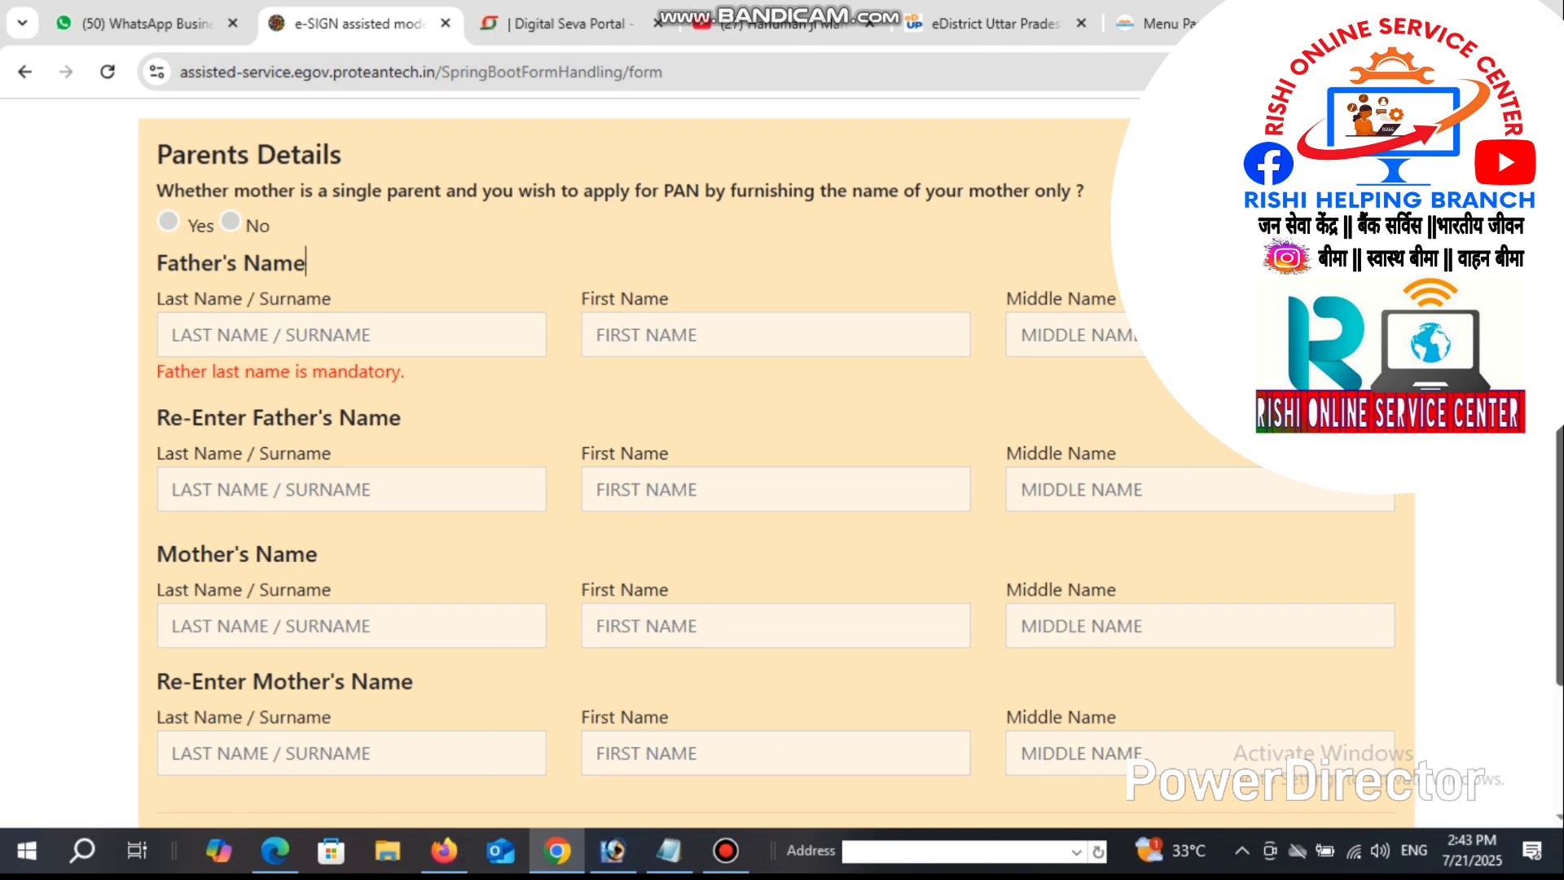
Choose Father's Name for printing on the PAN card and save to reach Other Details
{"action": "scroll", "coordinate": [316, 815], "scroll_direction": "down", "scroll_amount": 2}
{"action": "scroll", "coordinate": [146, 570], "scroll_direction": "down", "scroll_amount": 1}
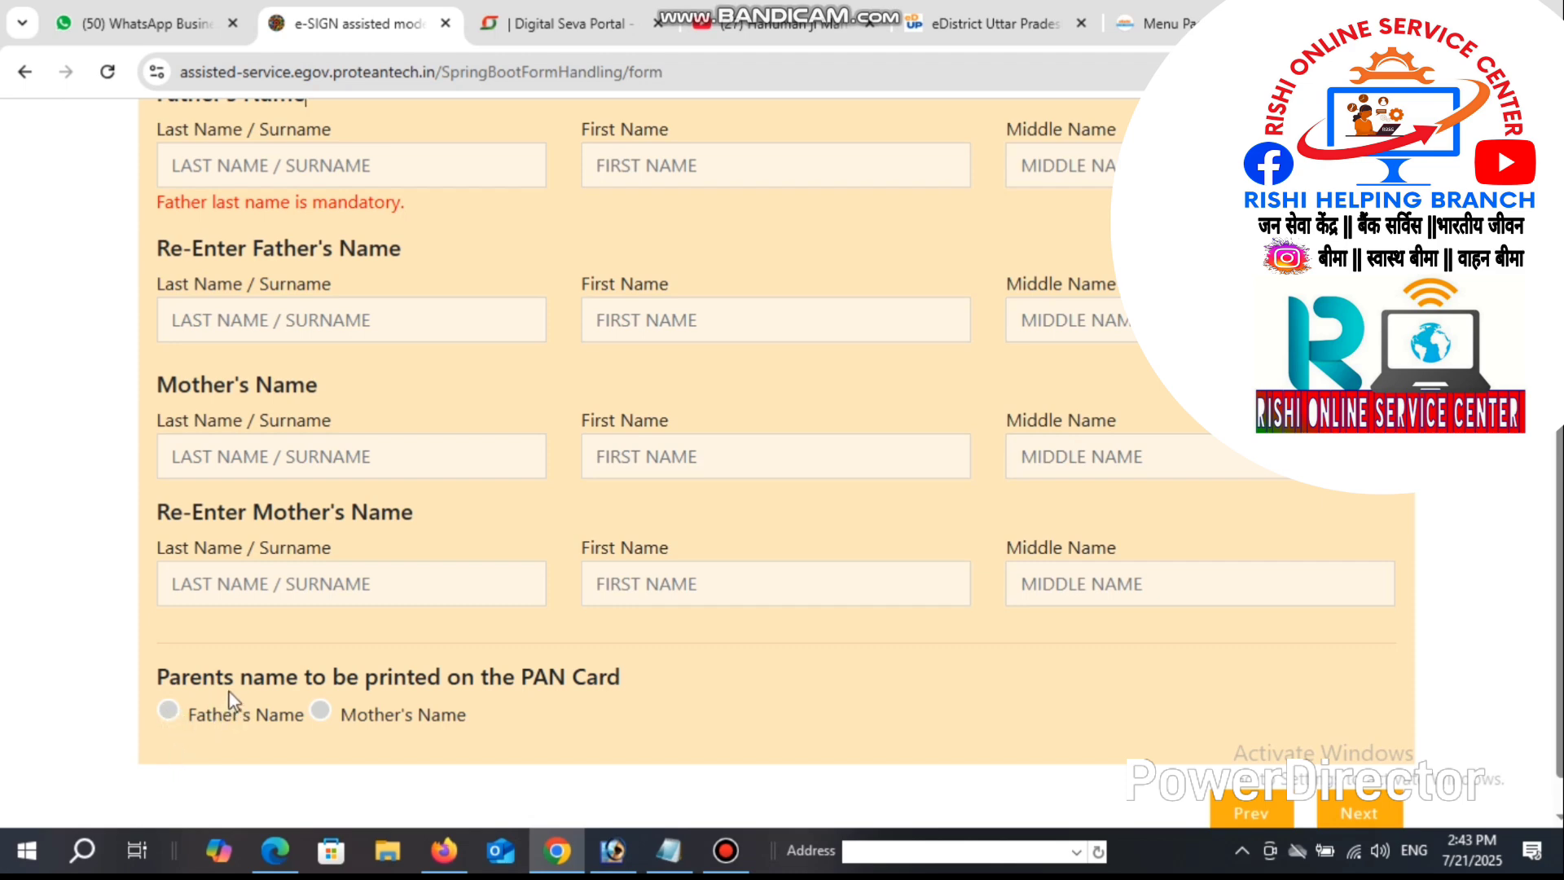
{"action": "left_click", "coordinate": [167, 710]}
{"action": "left_click", "coordinate": [1365, 811]}
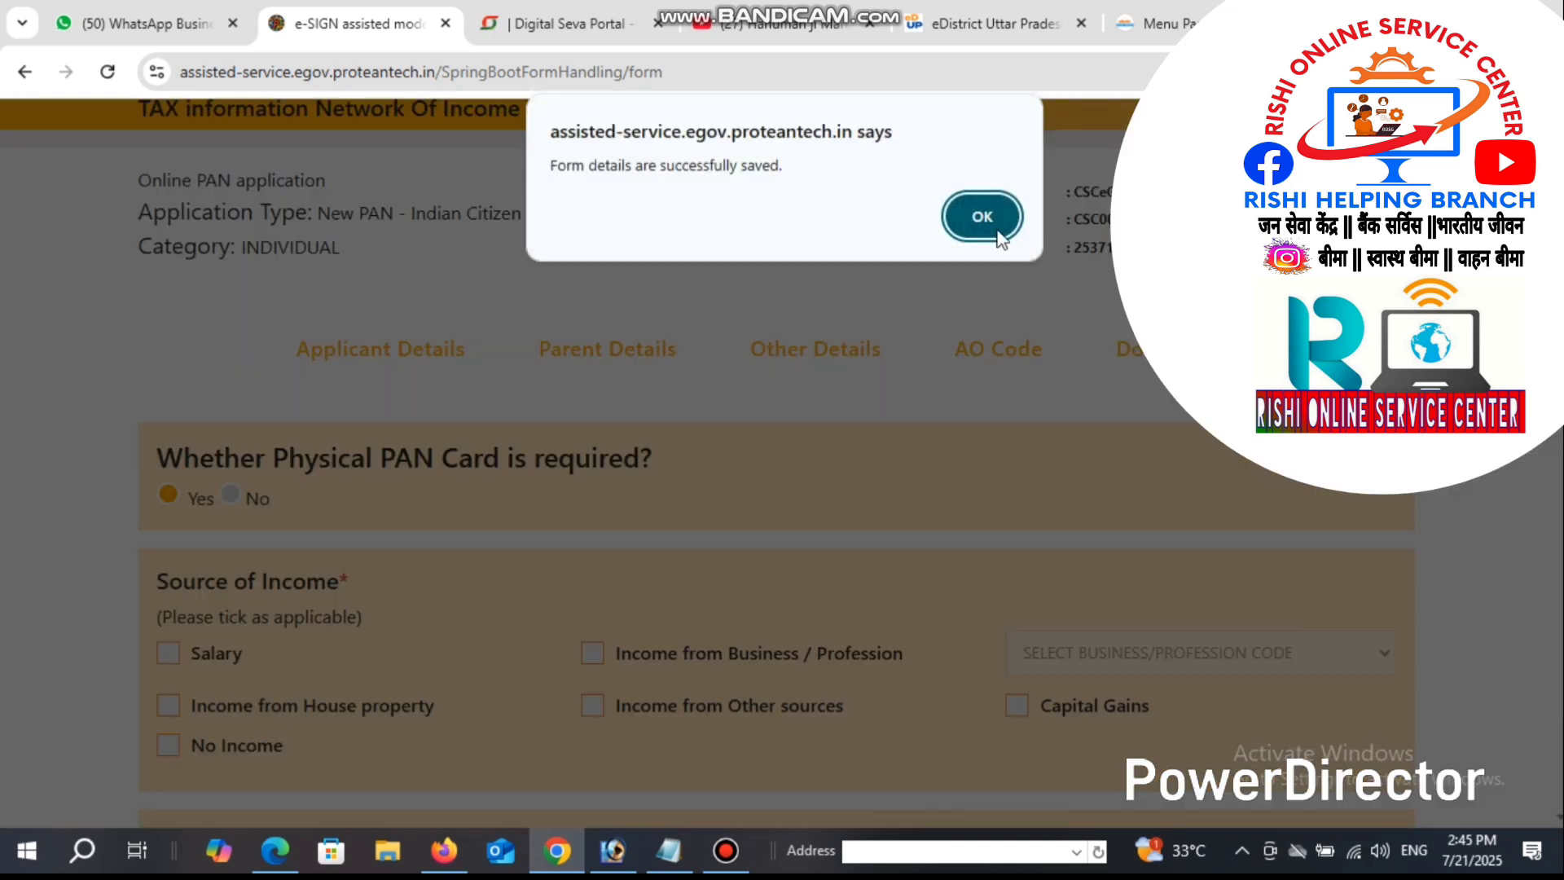
Acknowledge the 'Form details are successfully saved' alert and tick No Income under Source of Income
{"action": "left_click", "coordinate": [988, 213]}
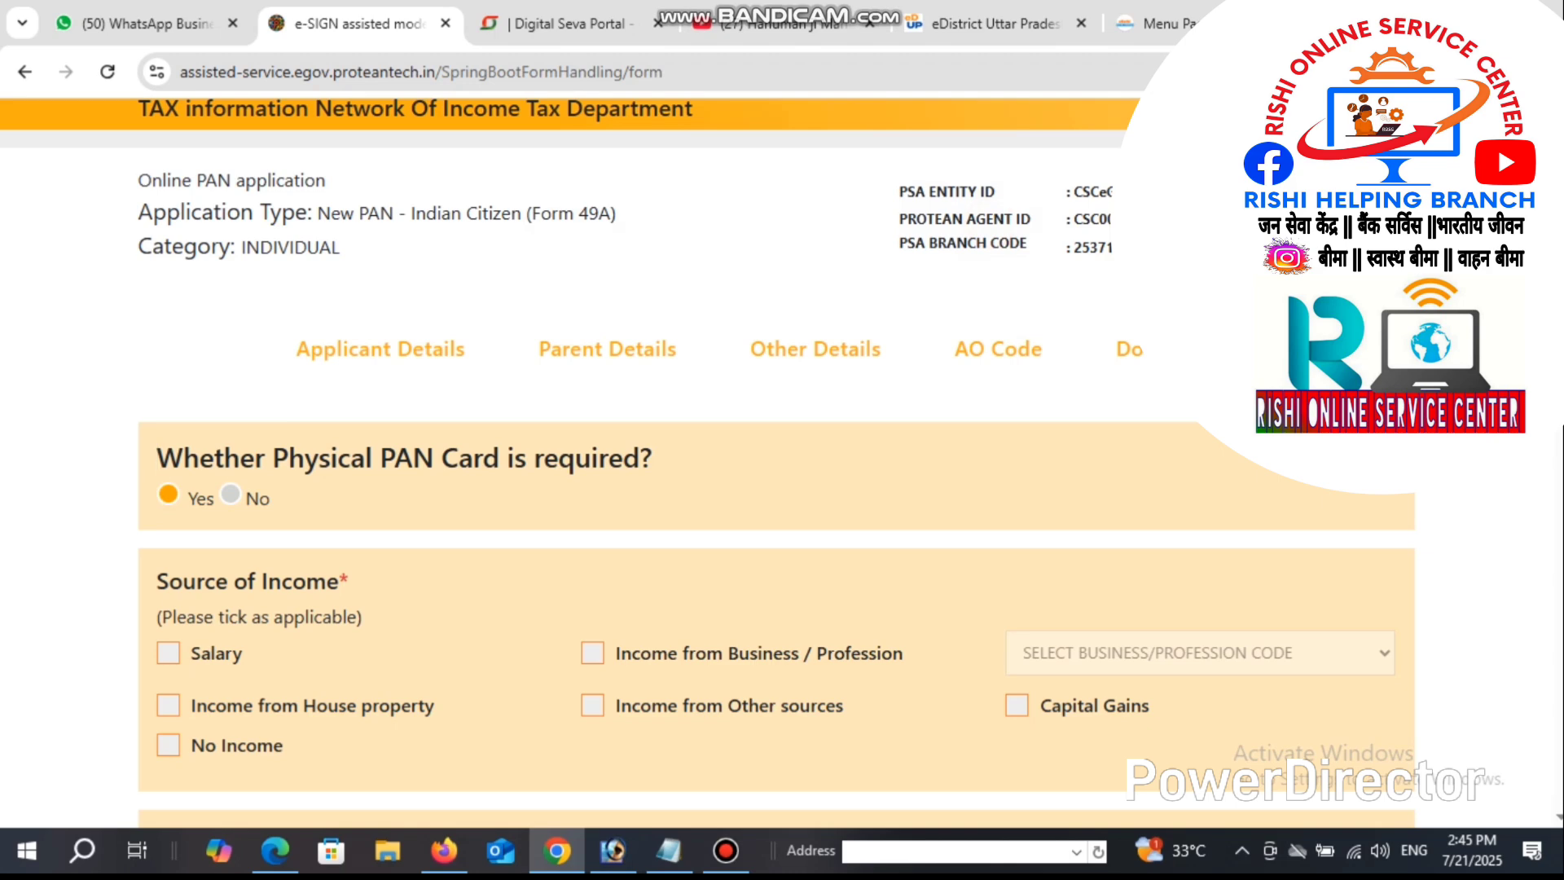
{"action": "scroll", "coordinate": [774, 464], "scroll_direction": "down", "scroll_amount": 4}
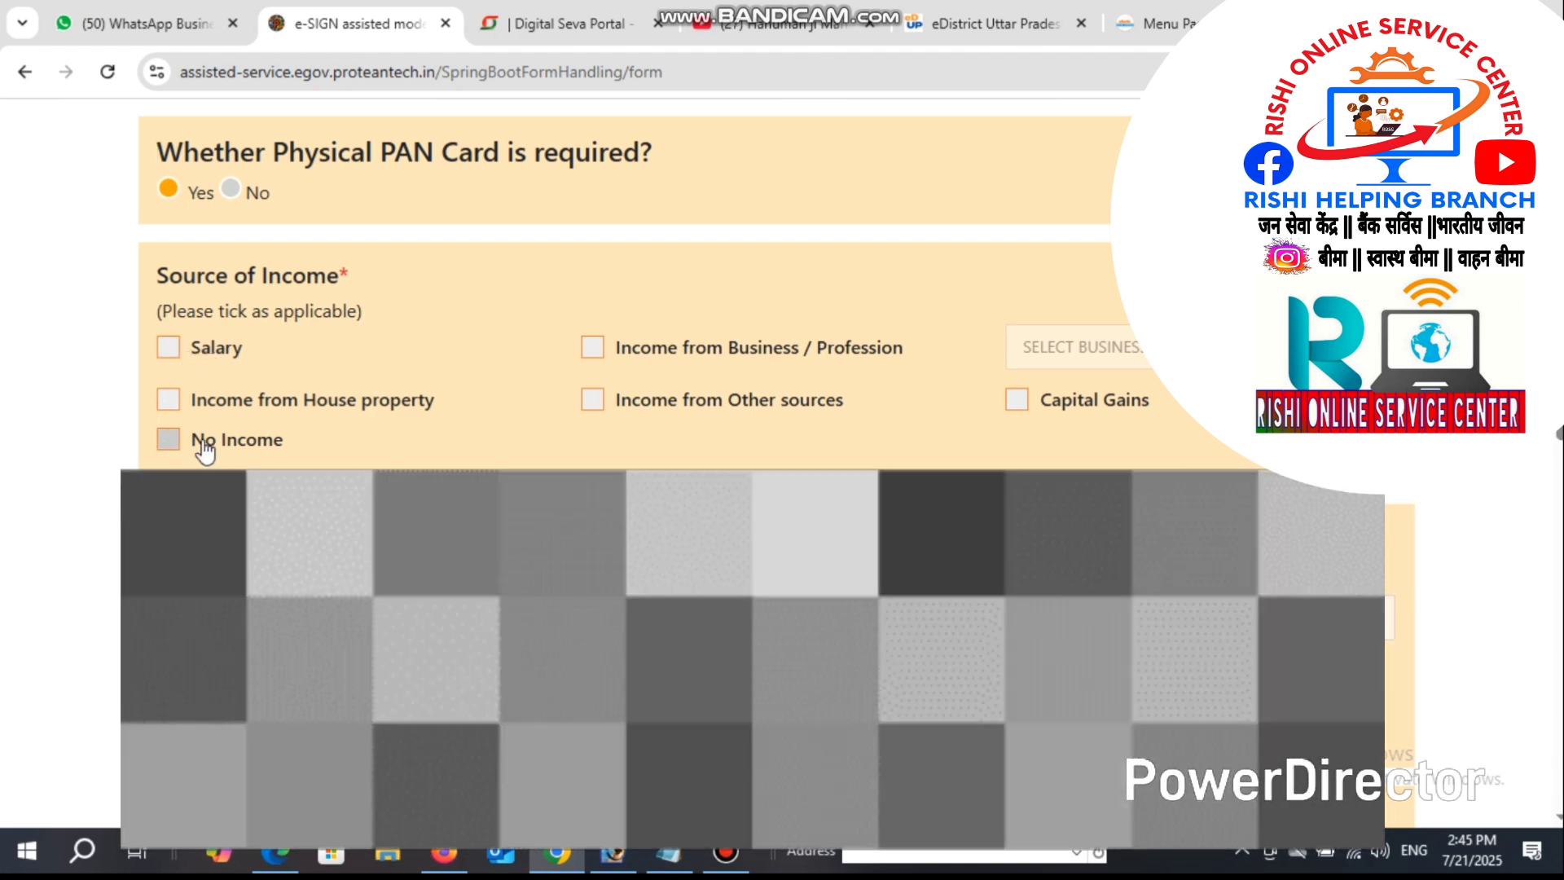
{"action": "left_click", "coordinate": [166, 440]}
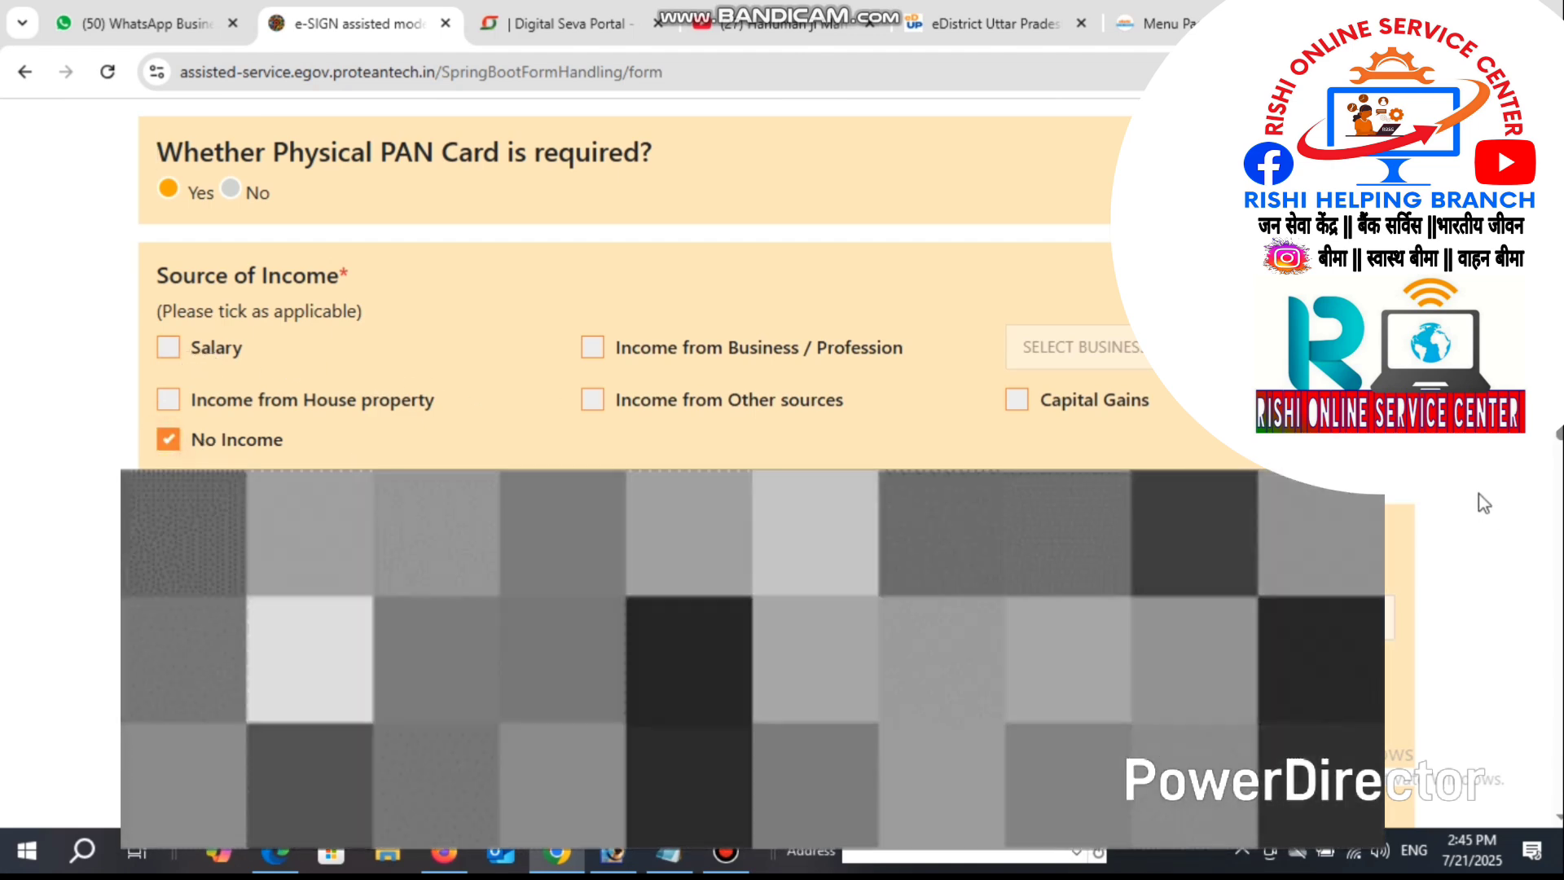
{"action": "scroll", "coordinate": [166, 441], "scroll_direction": "down", "scroll_amount": 2}
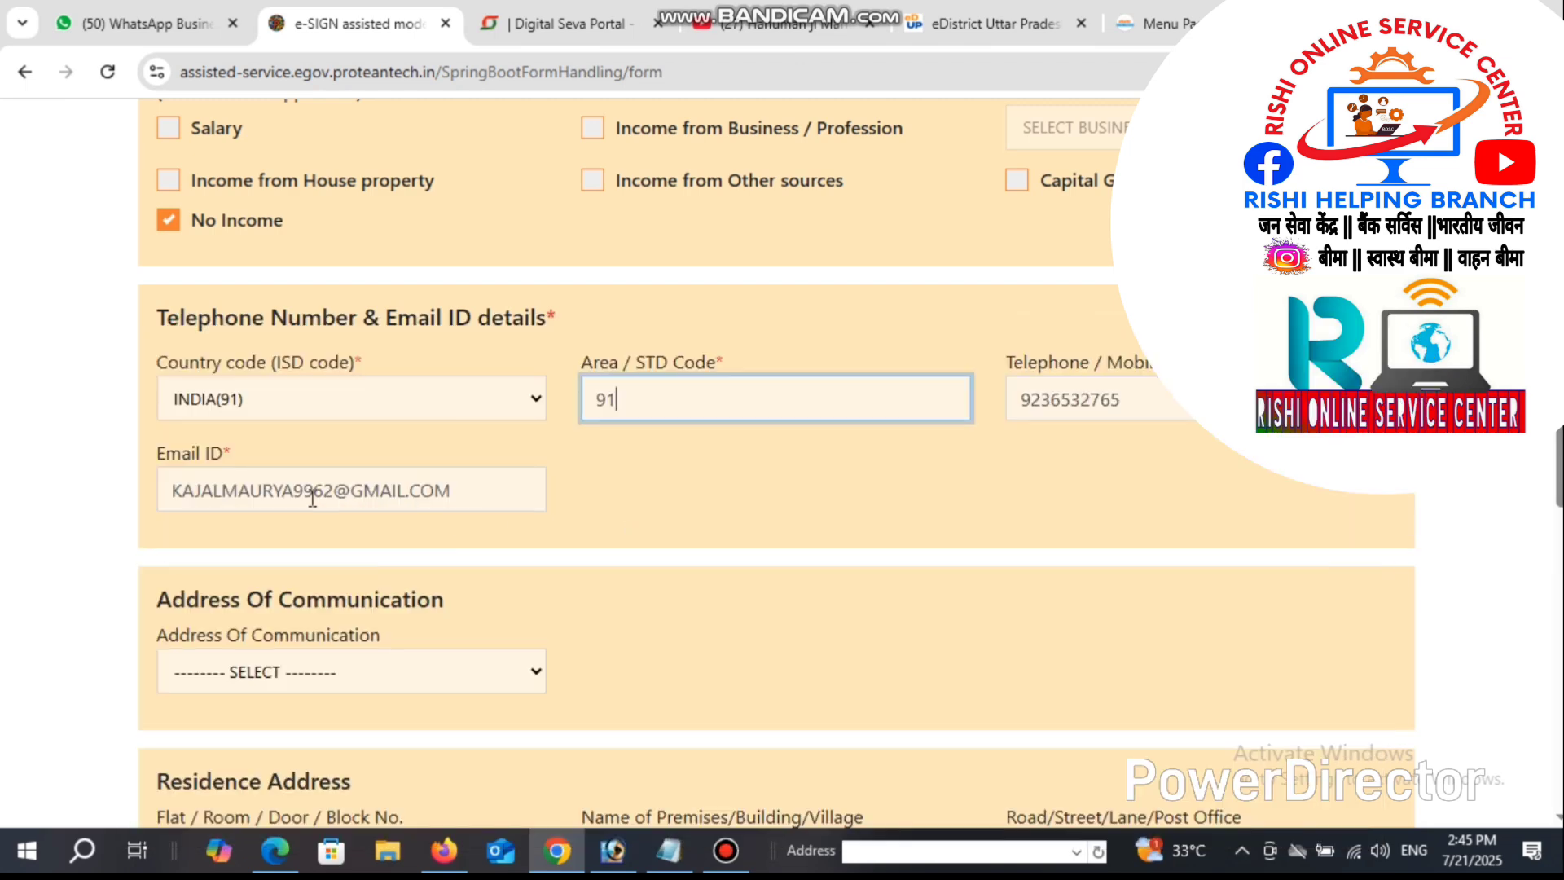
{"action": "scroll", "coordinate": [314, 492], "scroll_direction": "down", "scroll_amount": 1}
{"action": "scroll", "coordinate": [774, 461], "scroll_direction": "down", "scroll_amount": 2}
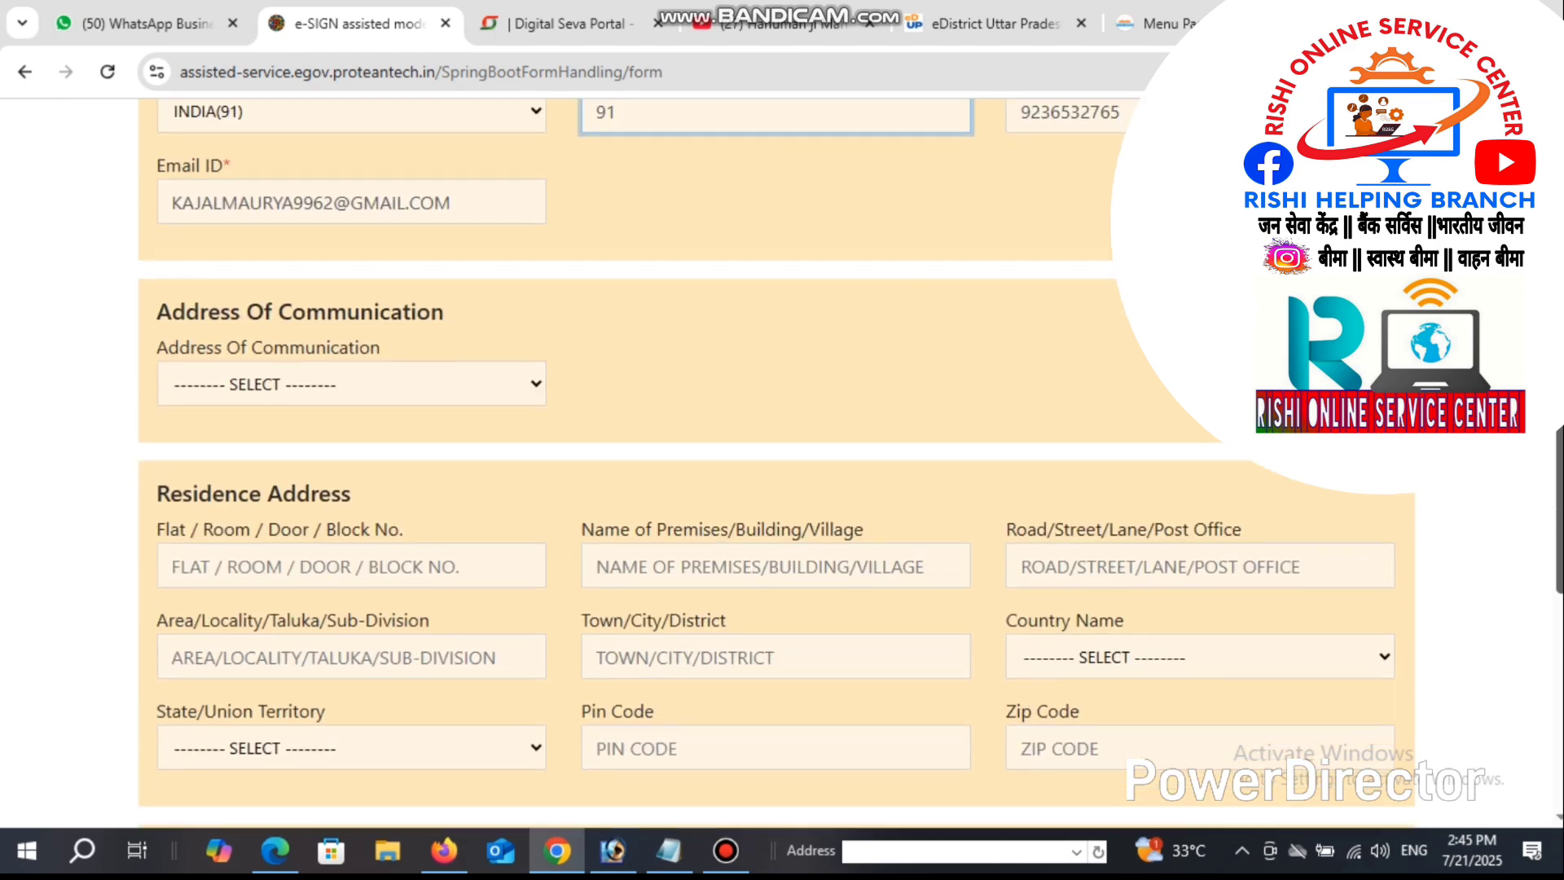